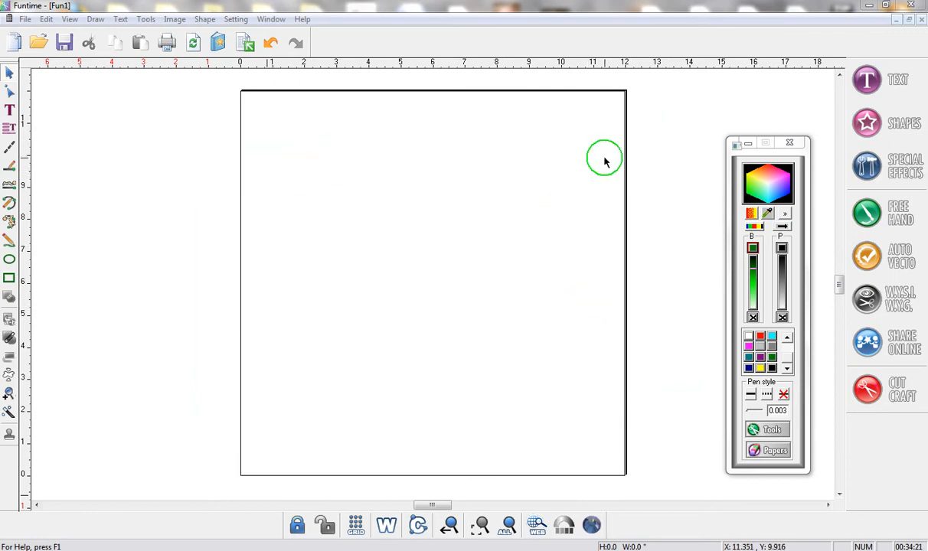
Step: Move the colour palette clear of the canvas and dock the selection and justification toolbars beside the view toolbar
left_click_drag(744, 157, 884, 164)
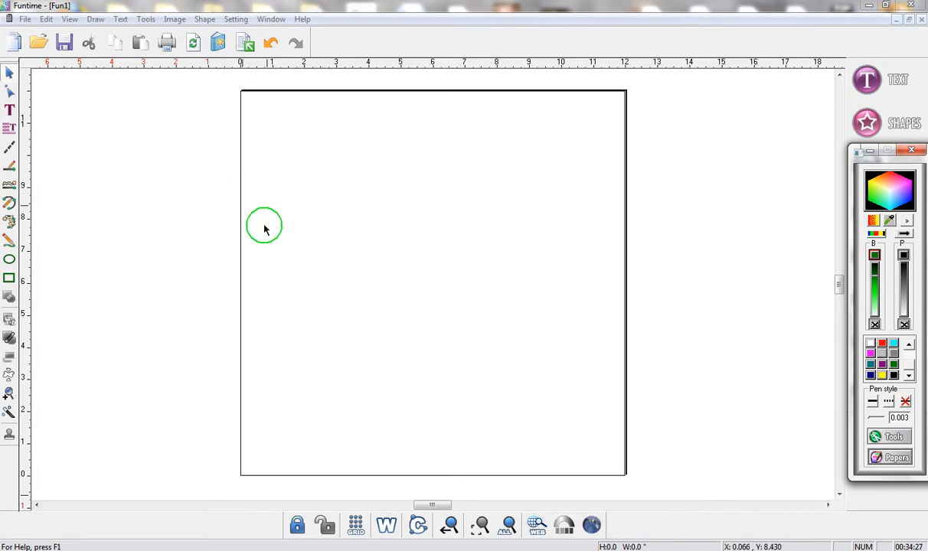
left_click(9, 73)
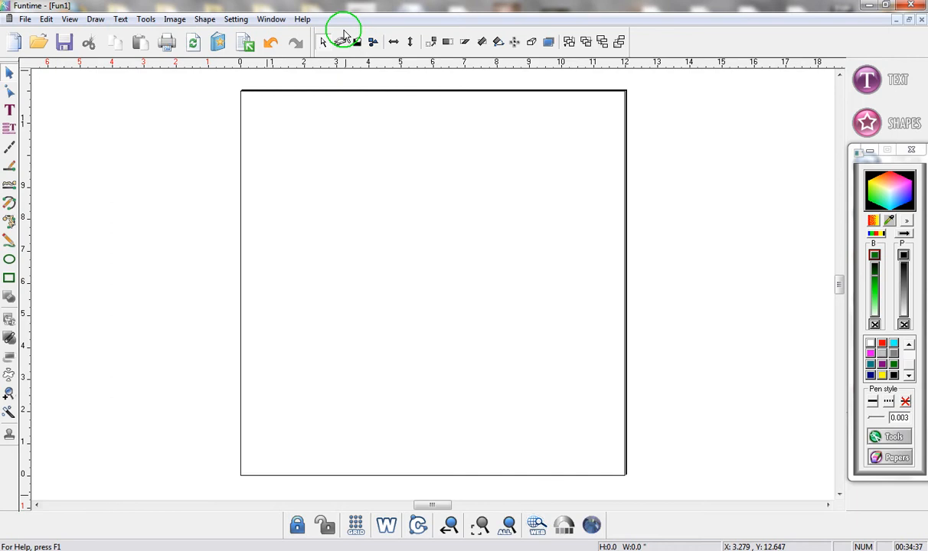
left_click_drag(343, 36, 650, 510)
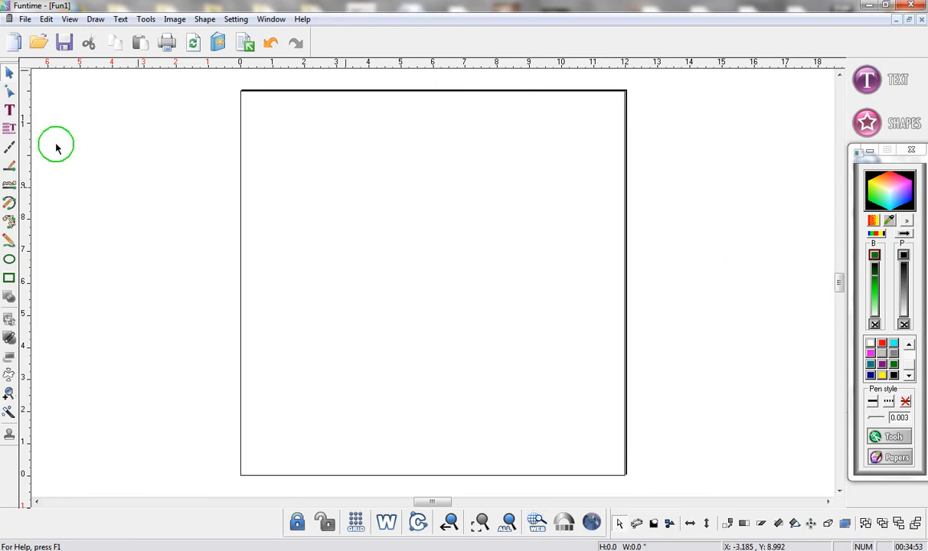
left_click(9, 130)
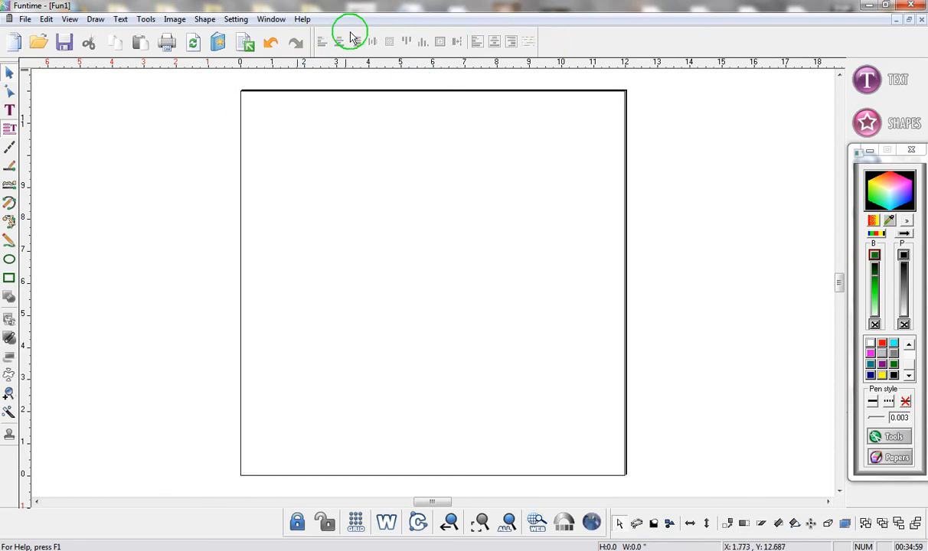
left_click_drag(351, 38, 90, 506)
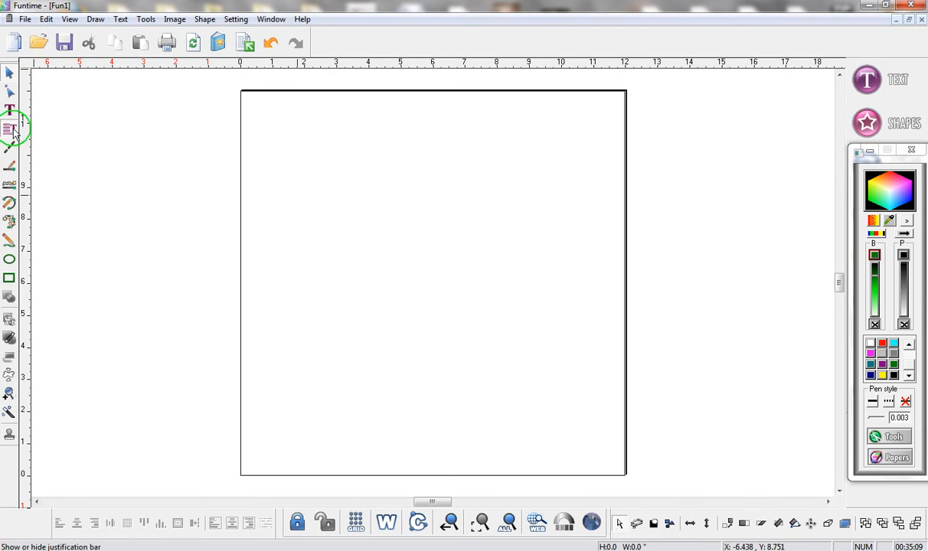
Step: Insert the plain solid heart from the Shapes library onto the page
left_click(875, 127)
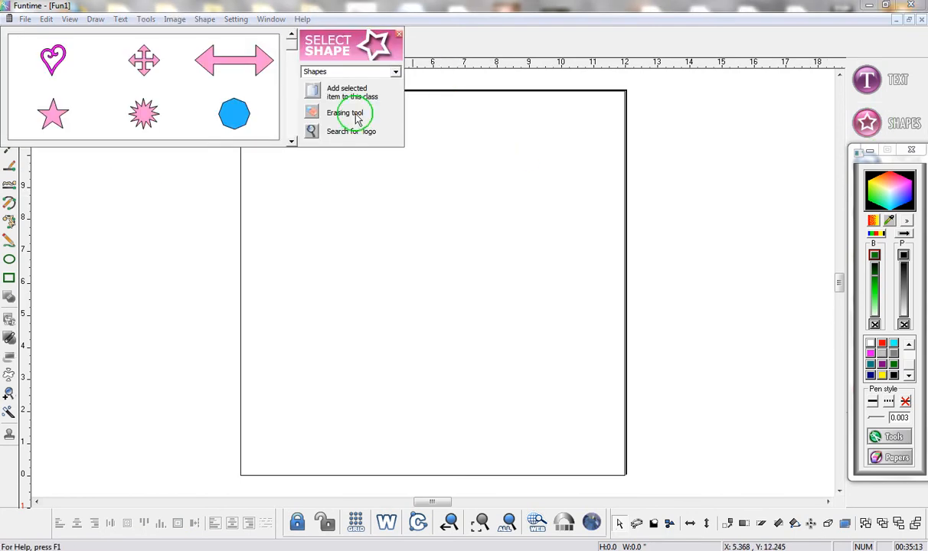
left_click(292, 141)
left_click(247, 65)
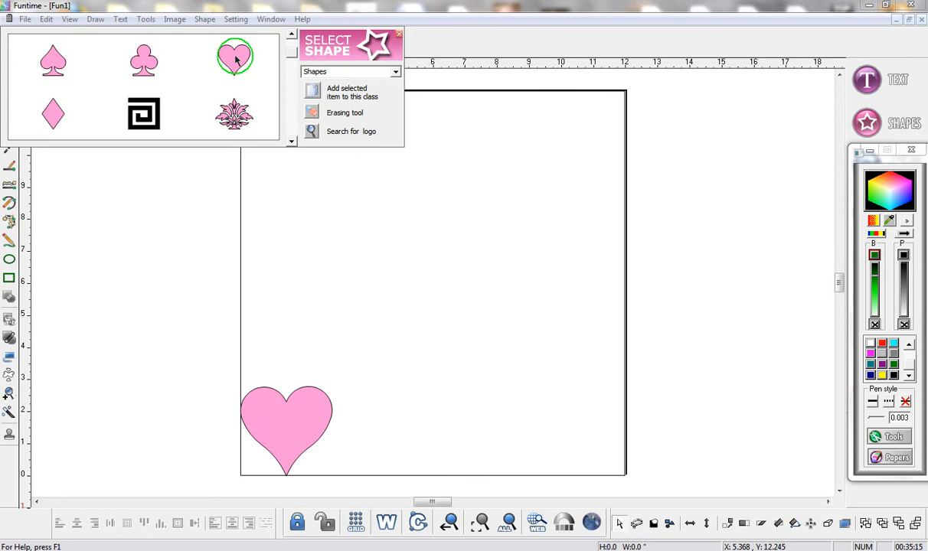
left_click(399, 36)
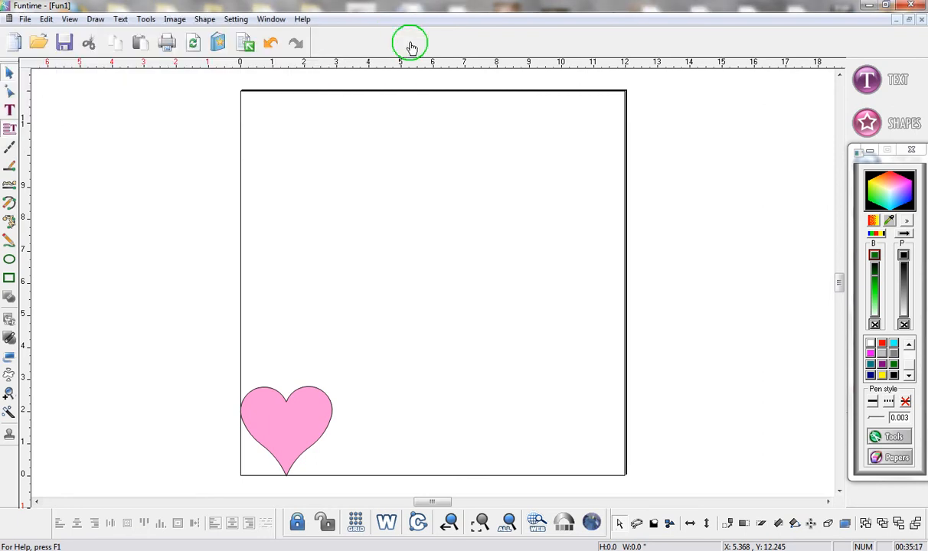
Step: Enlarge the heart to about 9.8 by 9.6 inches, centre it on the page and reduce its outline to the thinnest width
left_click(306, 411)
left_click_drag(334, 385, 493, 170)
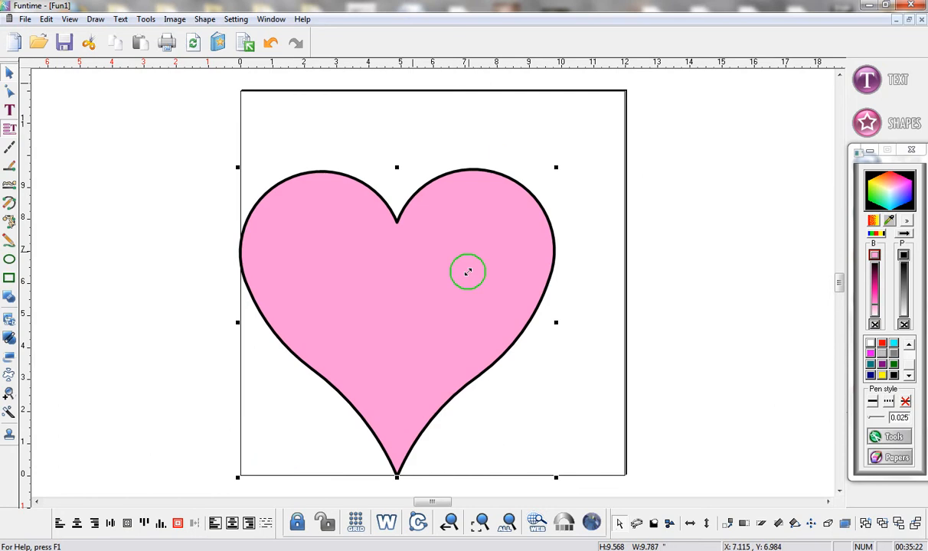
left_click(178, 522)
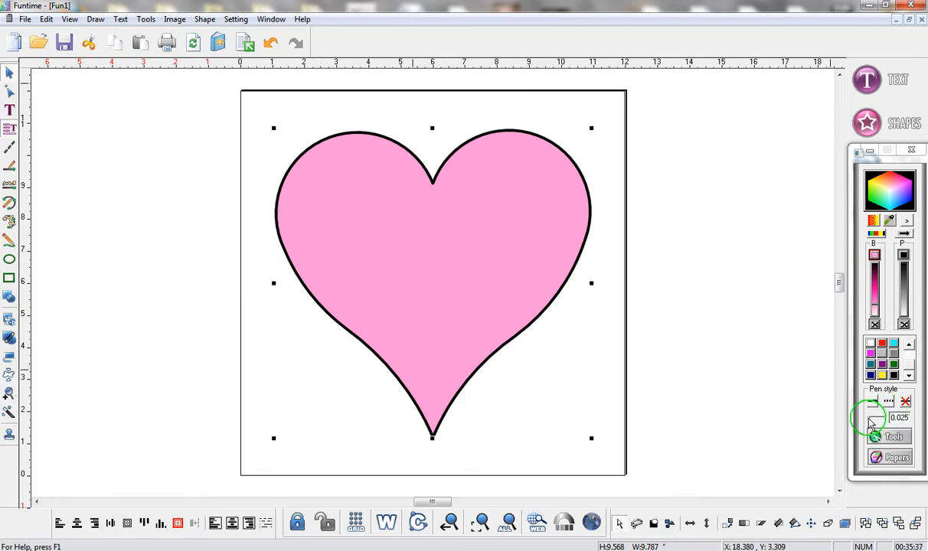
left_click_drag(871, 418, 860, 418)
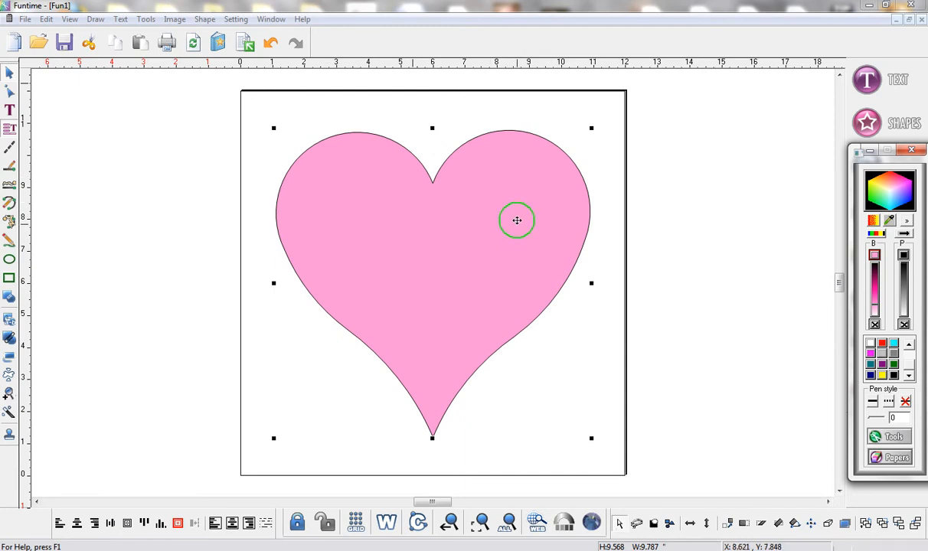
Step: Make two copies of the heart and scale them down to about 6.3 and 5.2 inches wide
left_click_drag(504, 223, 409, 238)
left_click_drag(369, 261, 462, 330)
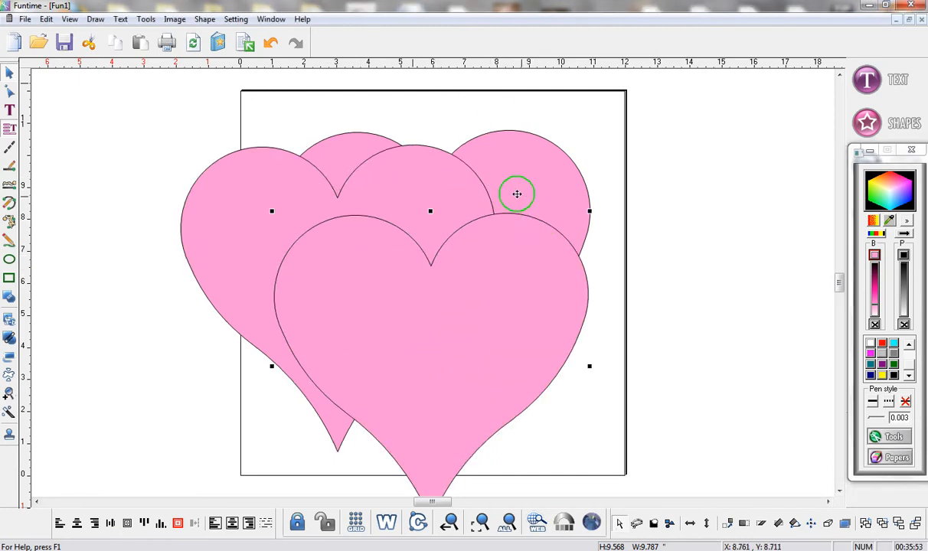
left_click(430, 184)
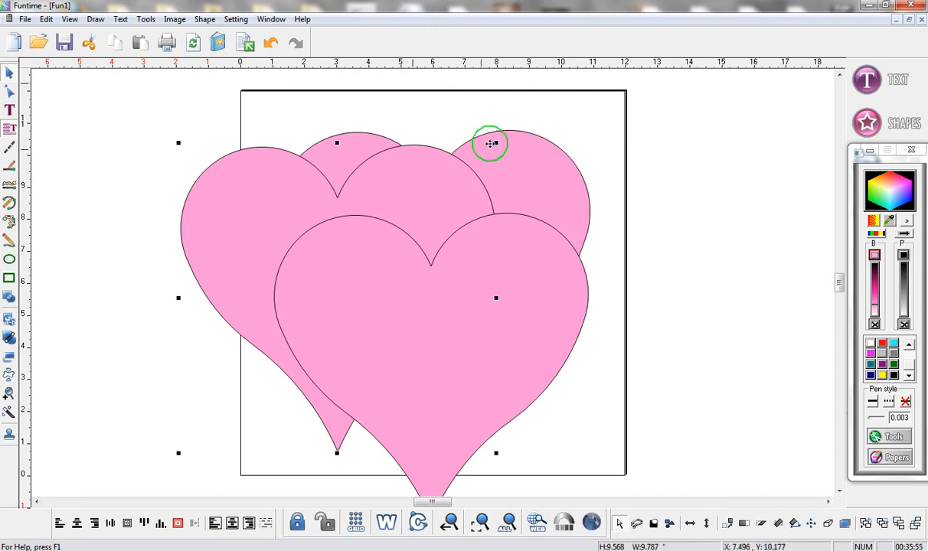
left_click_drag(490, 143, 416, 269)
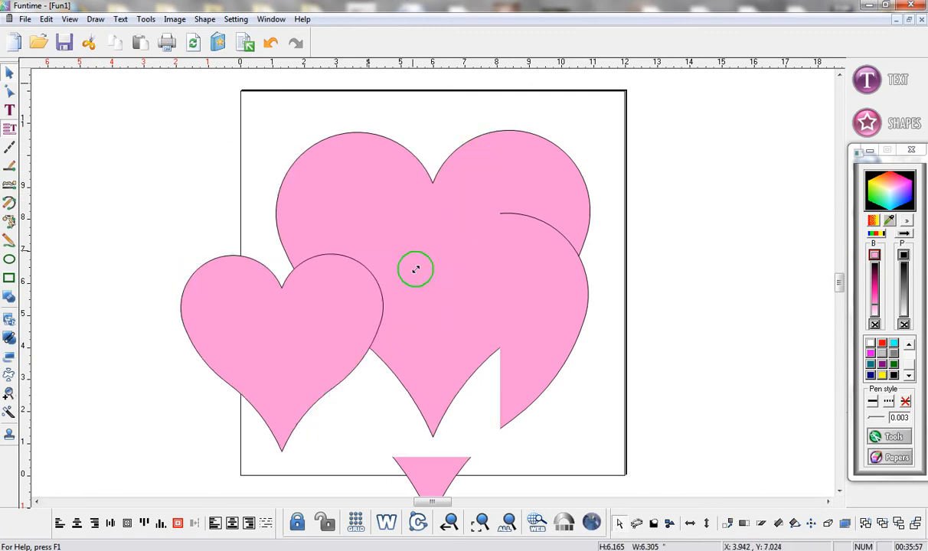
left_click(452, 265)
left_click_drag(589, 213, 425, 354)
Step: Centre all three hearts on the page so that they nest inside one another, and refresh the display
left_click_drag(130, 90, 630, 478)
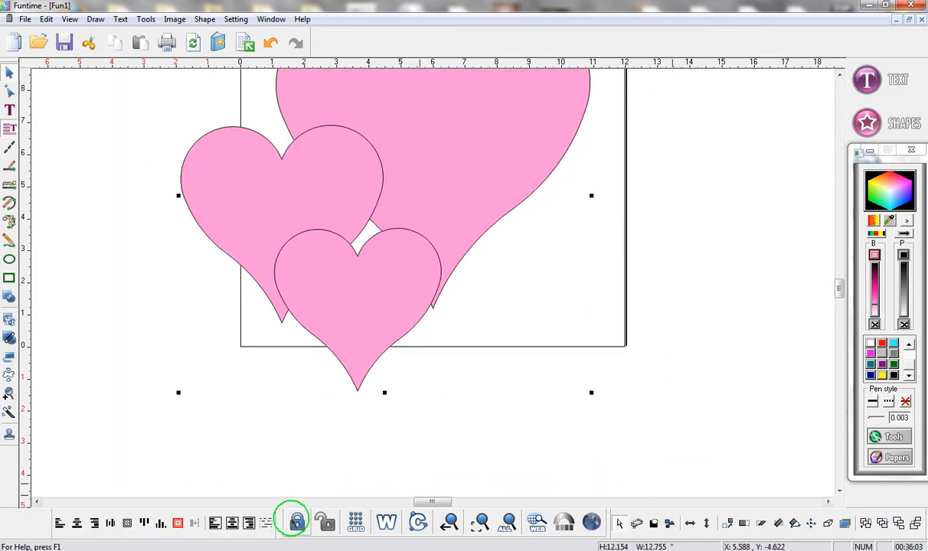
left_click(178, 522)
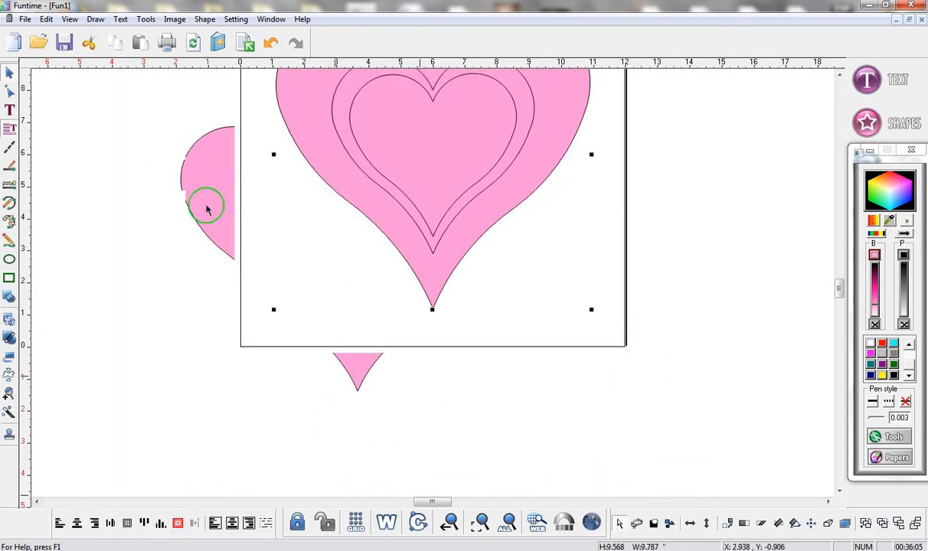
left_click(193, 43)
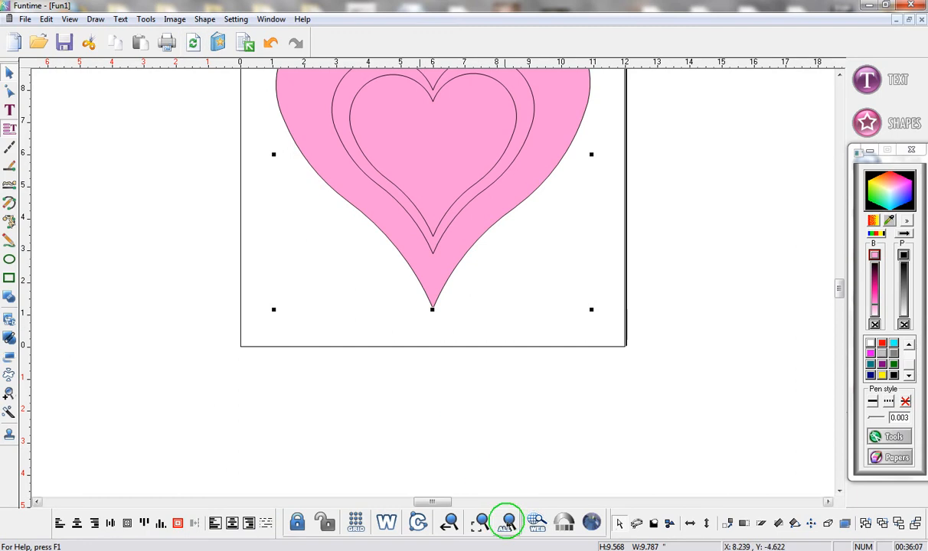
left_click(508, 520)
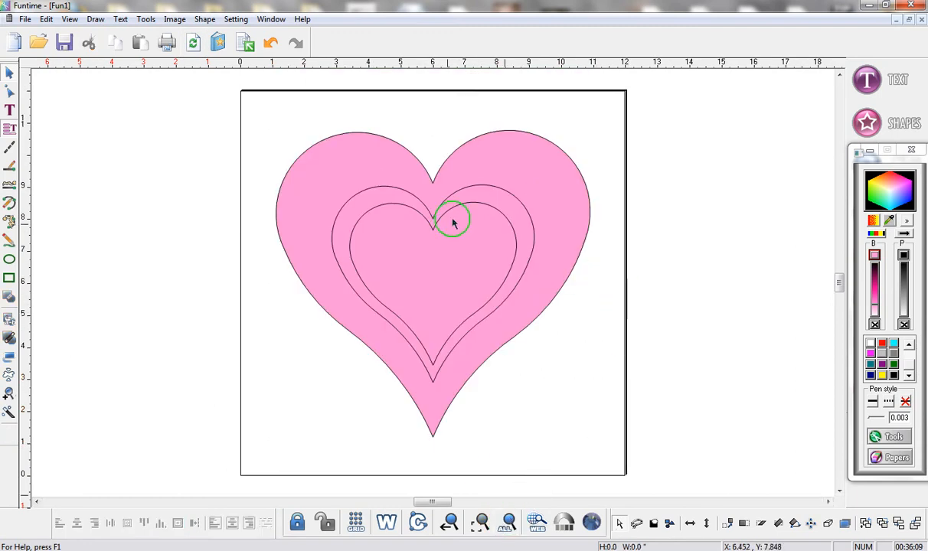
Step: Enlarge the middle heart to about 7.2 inches wide and shrink the smallest to about 4.5 inches wide, keeping both centred
left_click(481, 189)
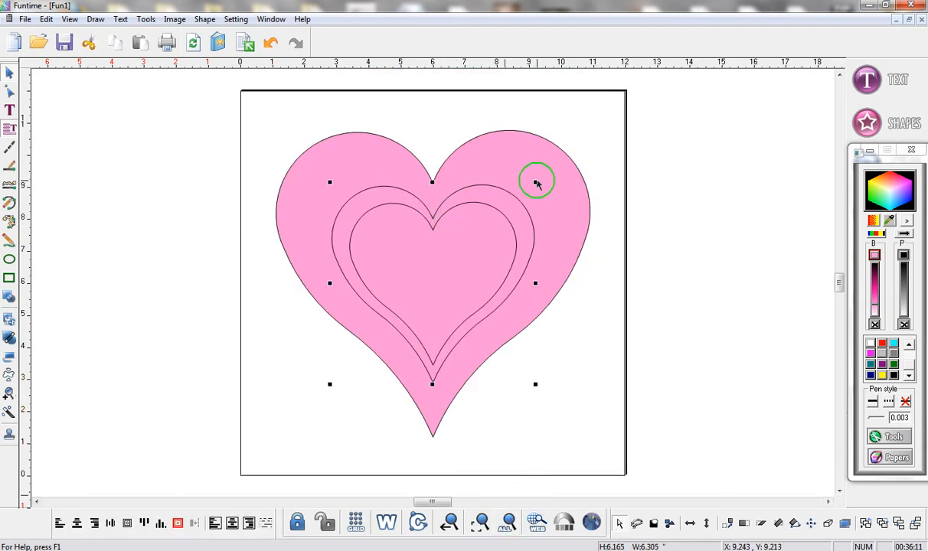
left_click_drag(536, 183, 534, 162)
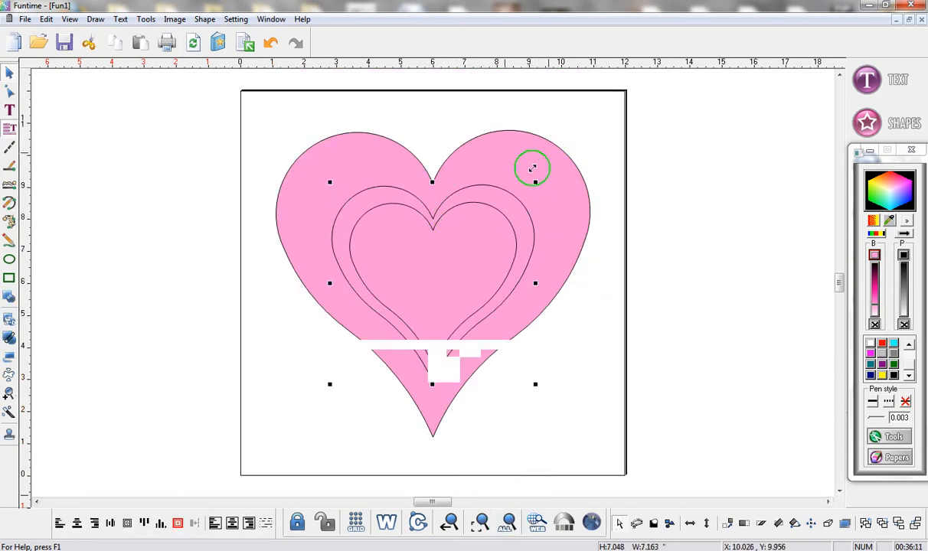
left_click(178, 524)
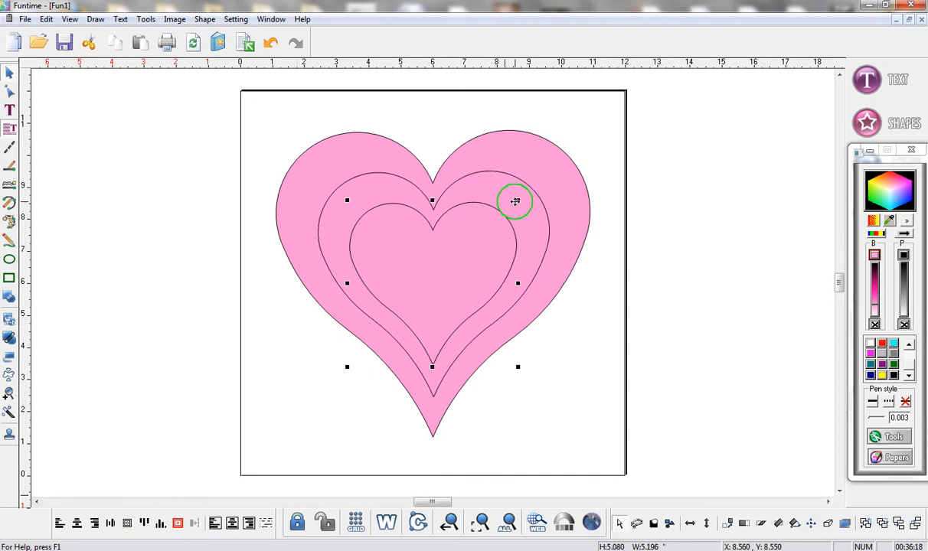
left_click(515, 200)
left_click(506, 214)
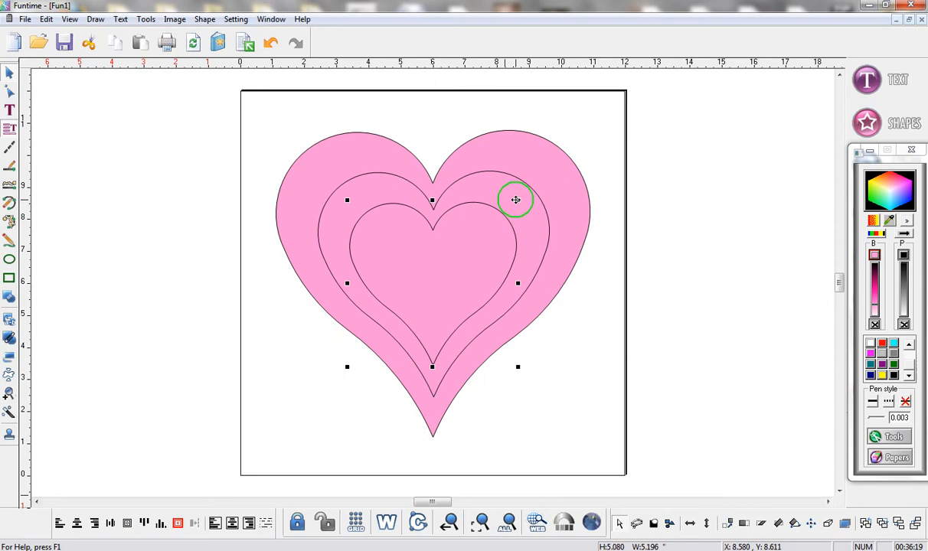
left_click_drag(516, 199, 491, 215)
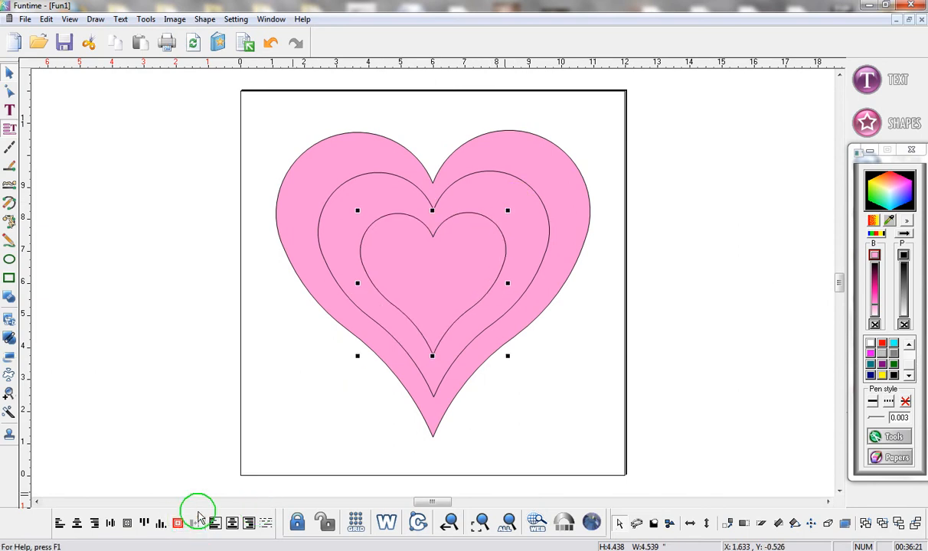
Step: Duplicate the three nested hearts beside the page and move the two inner originals off the page
left_click_drag(244, 113, 677, 475)
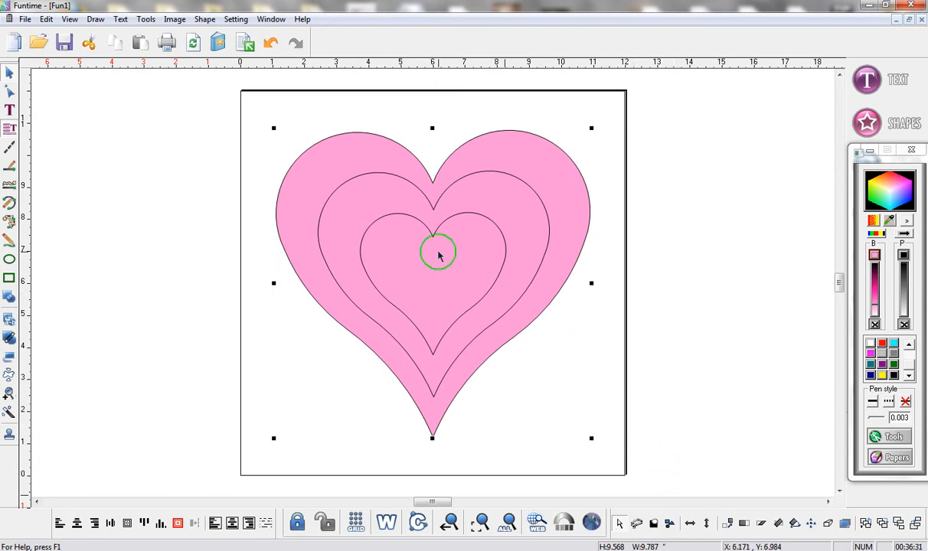
left_click_drag(383, 263, 56, 274)
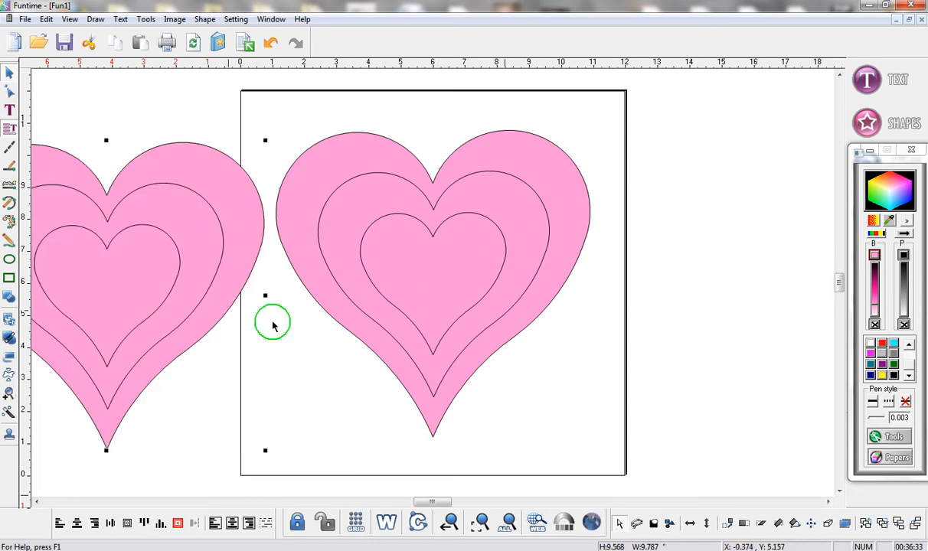
left_click(443, 262)
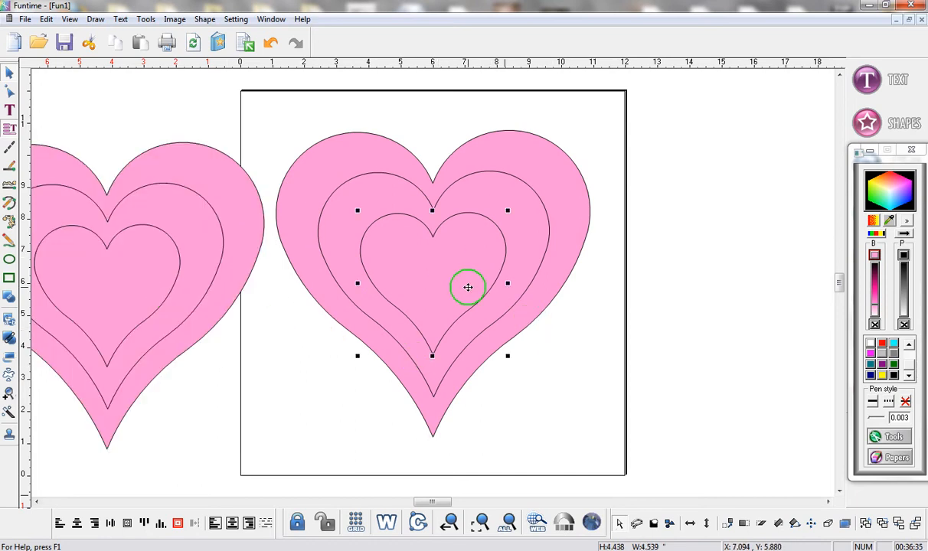
left_click_drag(433, 238, 141, 130)
left_click(429, 256)
left_click_drag(507, 226, 142, 257)
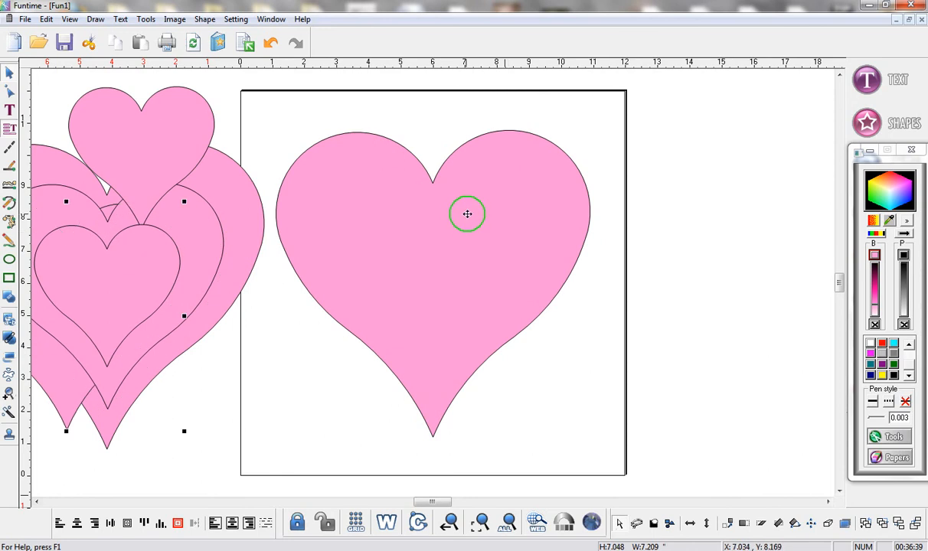
Step: Preview the Lattice transformation on the large heart with the default settings
left_click(495, 140)
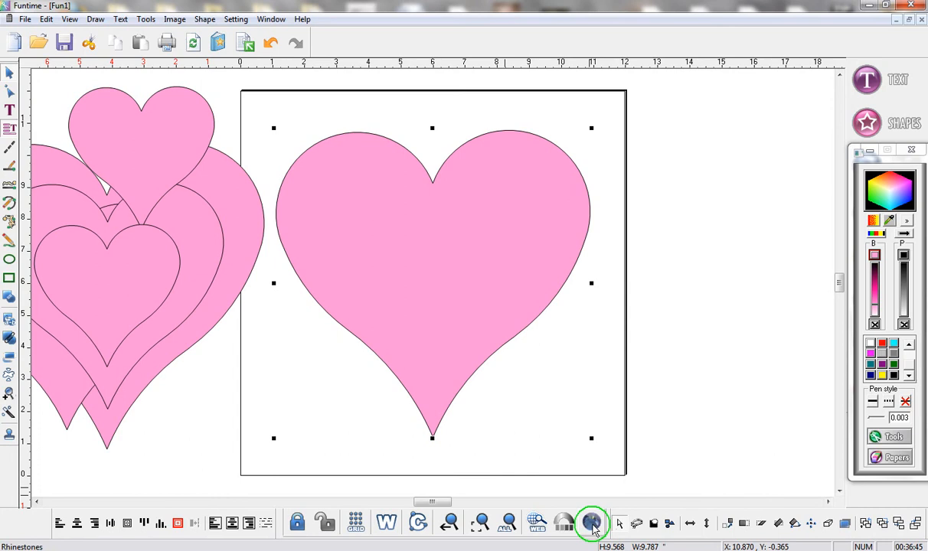
left_click(592, 522)
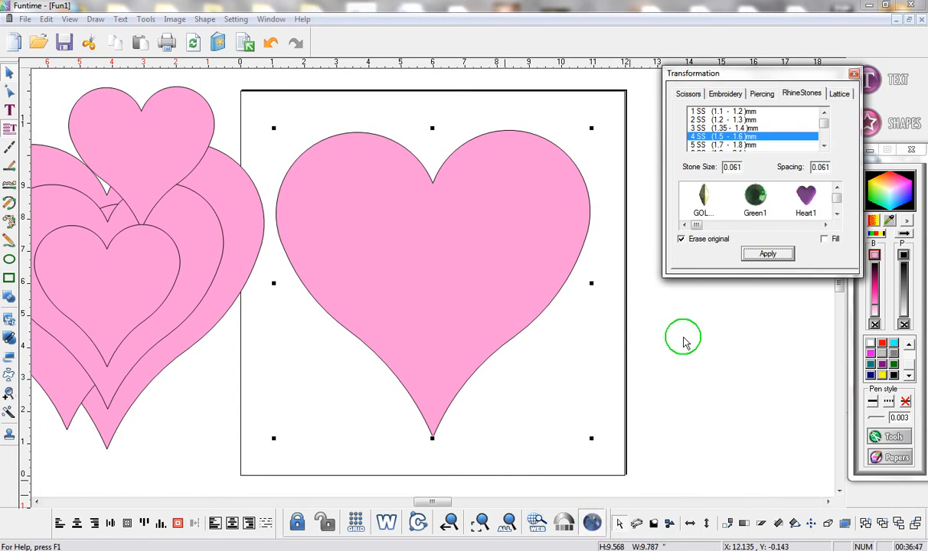
left_click(838, 95)
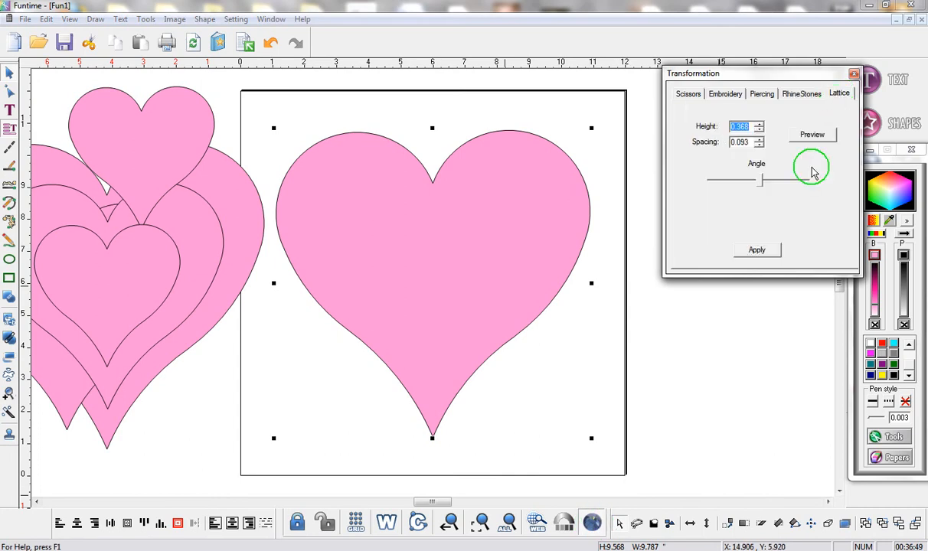
left_click(820, 135)
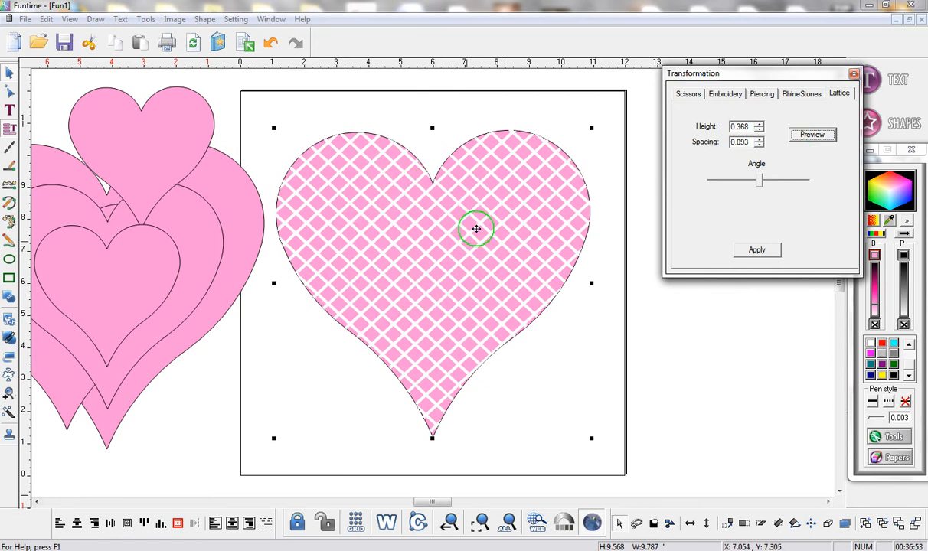
Step: Set the lattice height to 0.435 with 0.093 spacing and slide the angle to its maximum
left_click(758, 125)
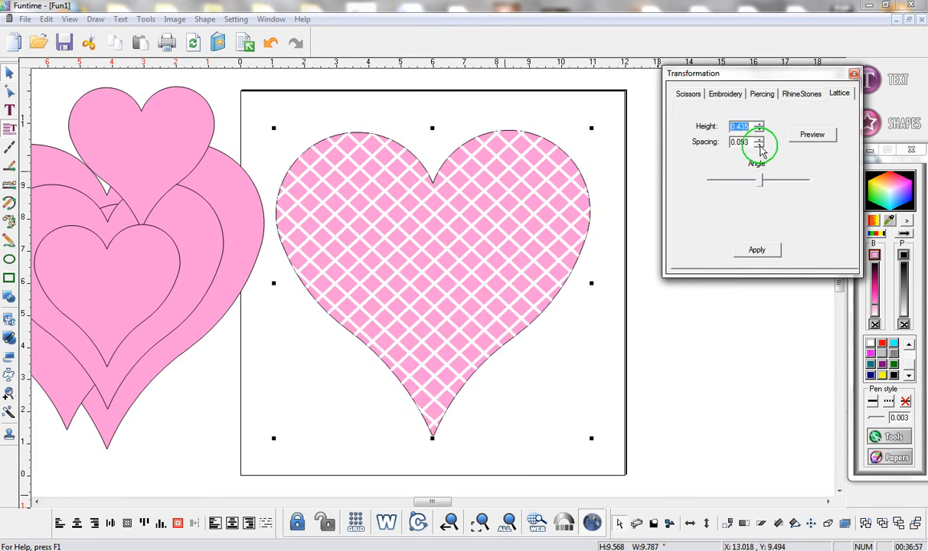
left_click(759, 141)
left_click(759, 146)
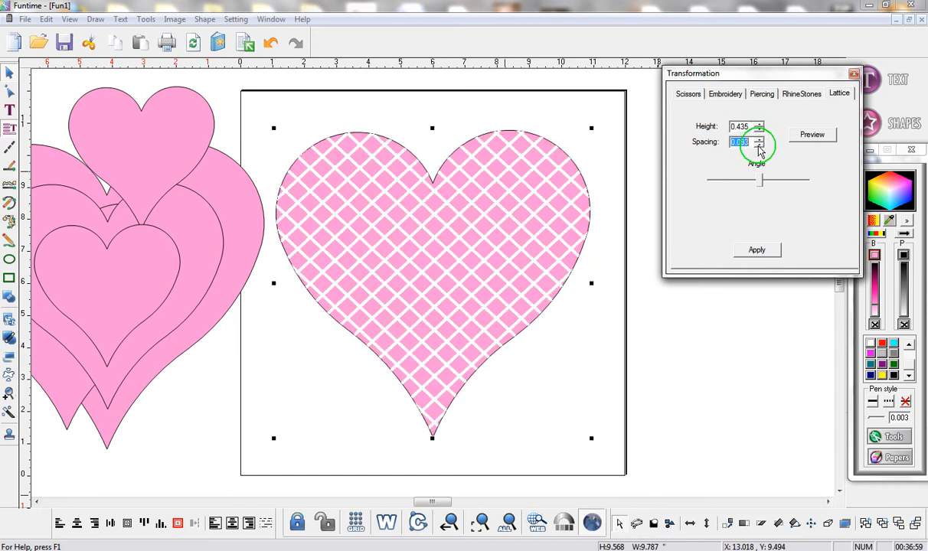
left_click(759, 145)
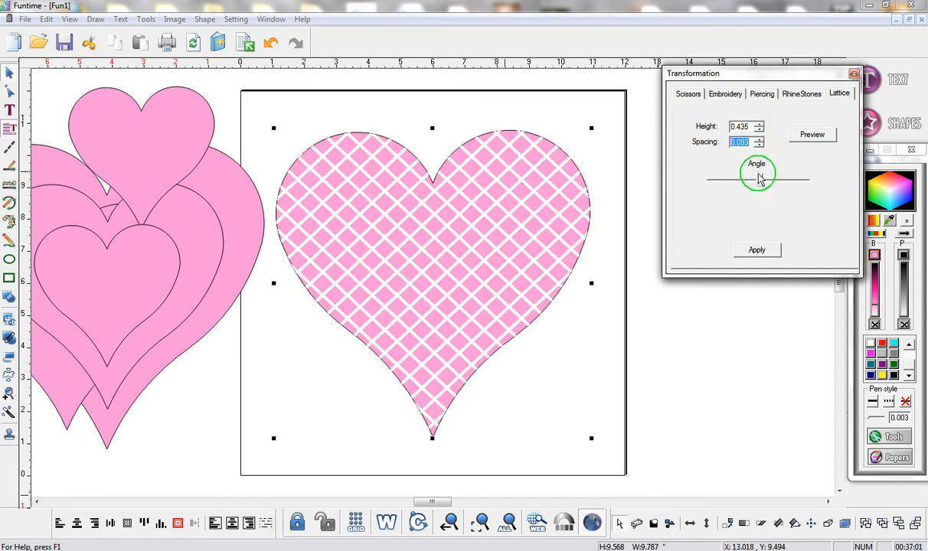
left_click_drag(760, 181, 811, 184)
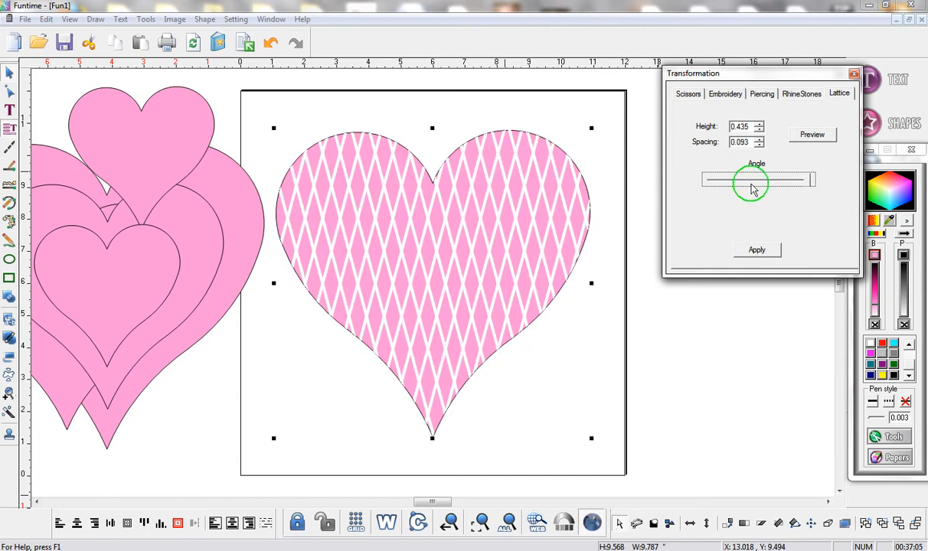
Step: Apply the lattice to the large heart and shrink the result to about 7.7 inches wide, centred on the page
left_click(757, 251)
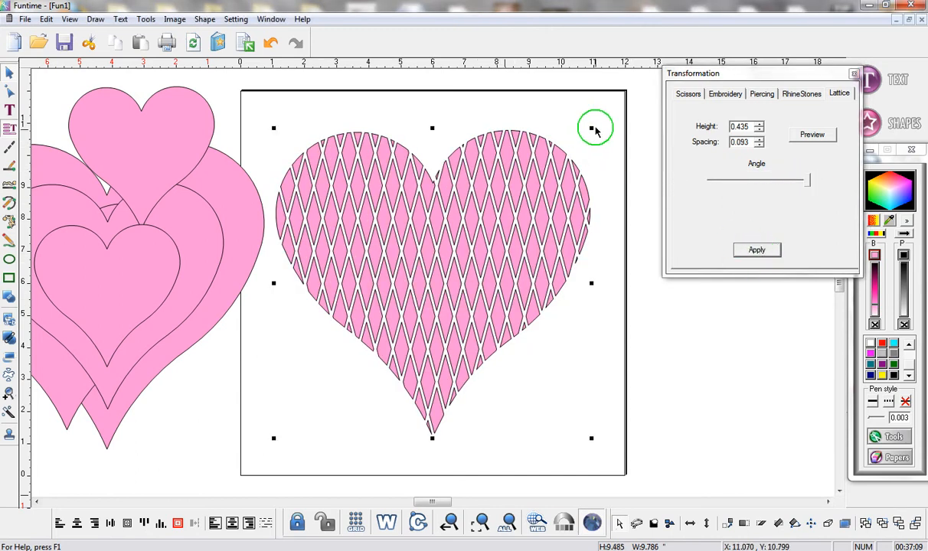
left_click_drag(592, 129, 521, 197)
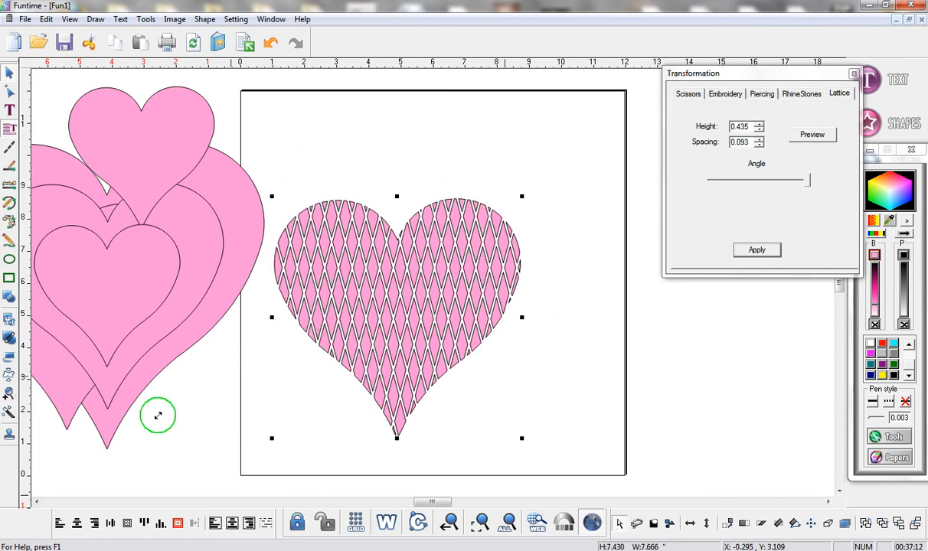
left_click(178, 523)
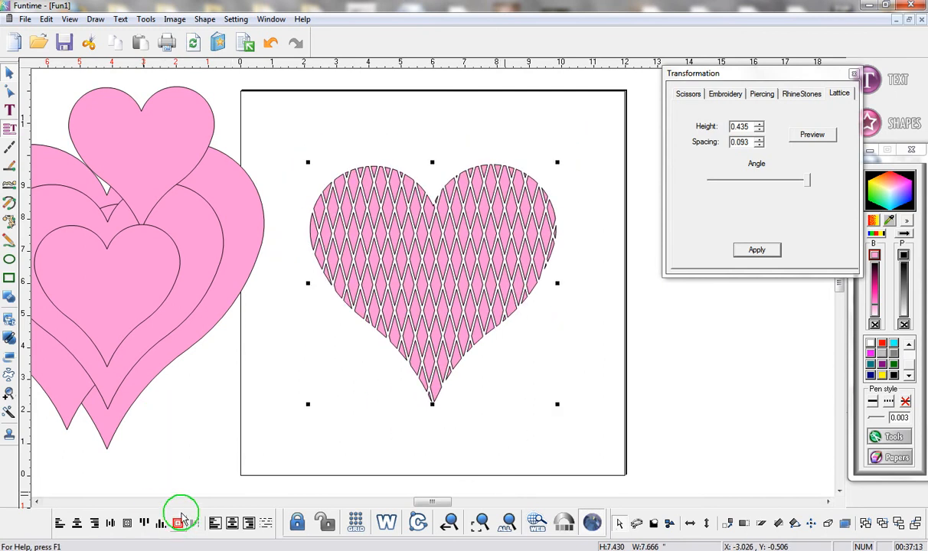
Step: Fill the lattice heart white and centre the largest solid heart on the page behind it
left_click(869, 346)
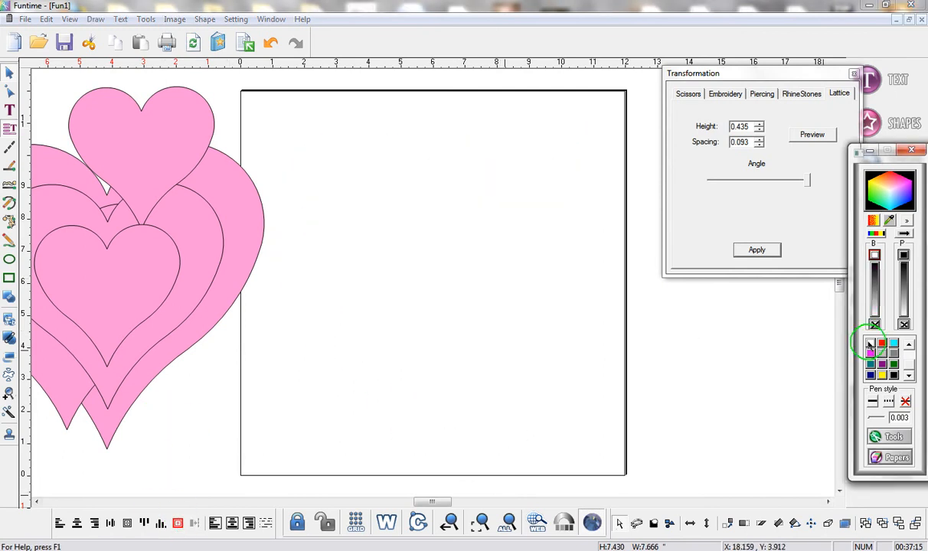
left_click(233, 178)
left_click(176, 523)
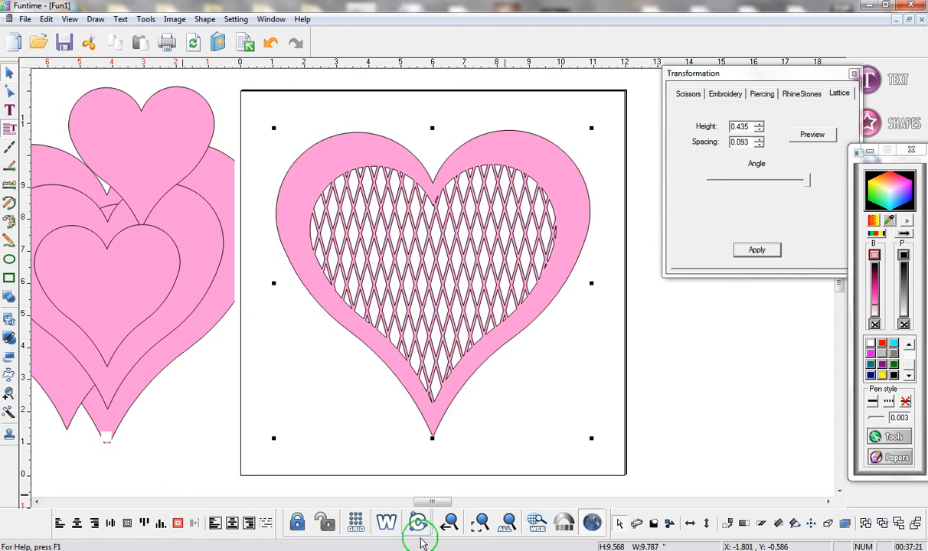
Step: Check the cut lines of the large heart and its lattice in wireframe view, and redraw the filled display
left_click(386, 524)
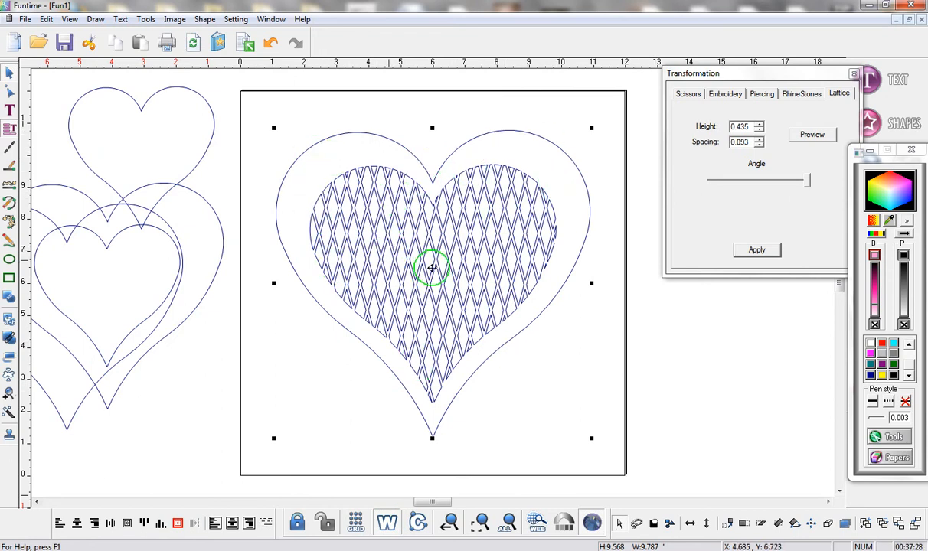
left_click(387, 523)
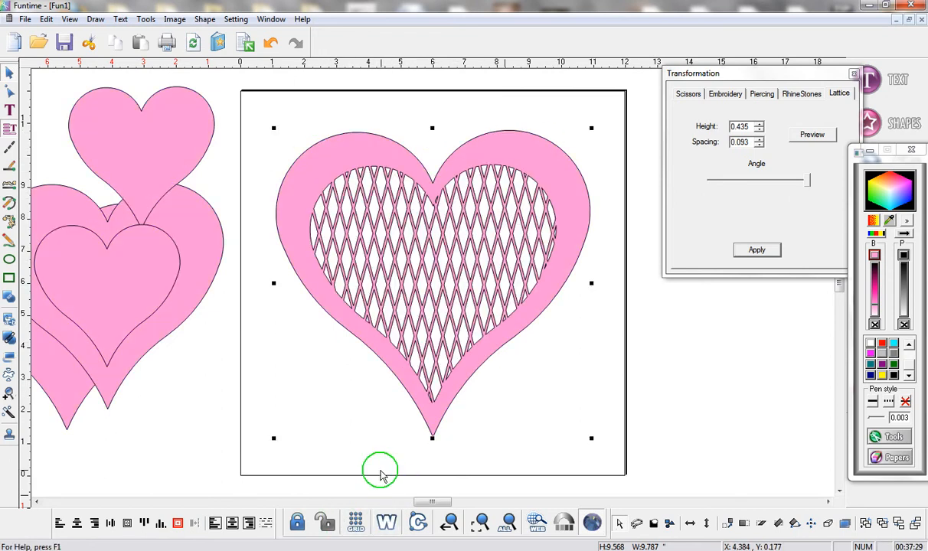
left_click(191, 46)
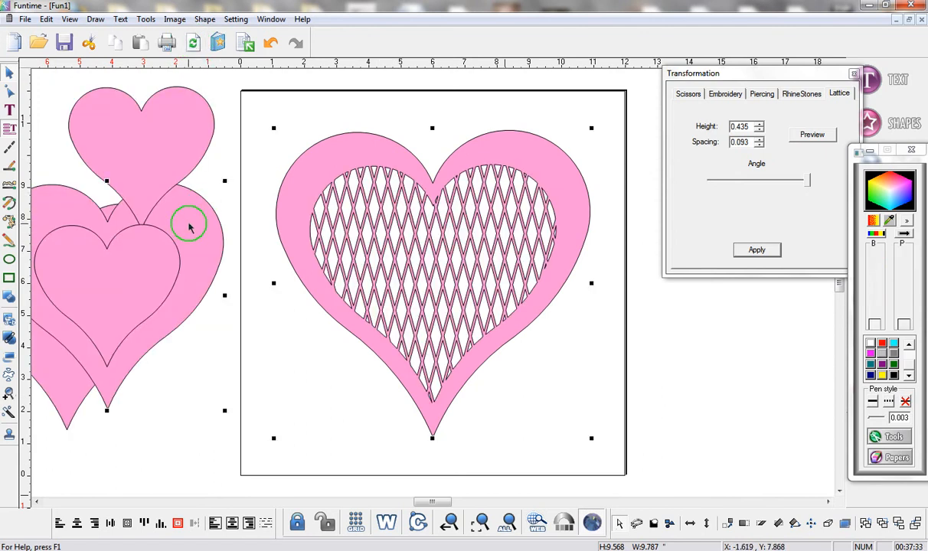
Step: Bring one 7.2-inch heart to the front and shrink it to about 5.9 inches wide, centred over the lattice
left_click(192, 270)
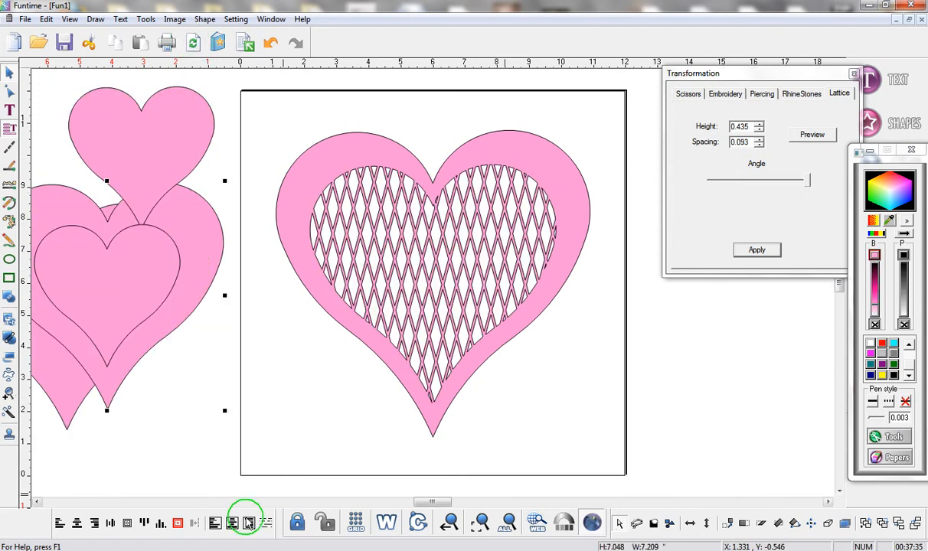
left_click(178, 523)
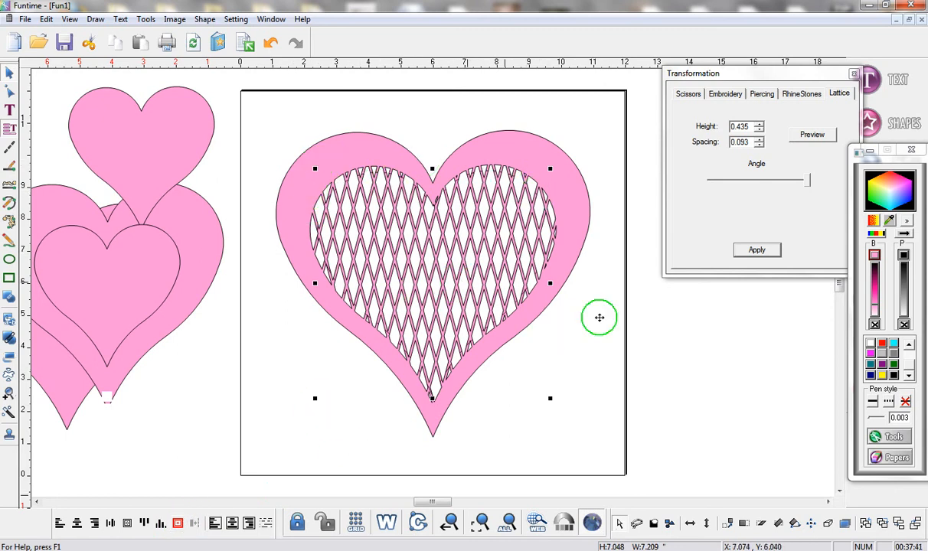
left_click(882, 524)
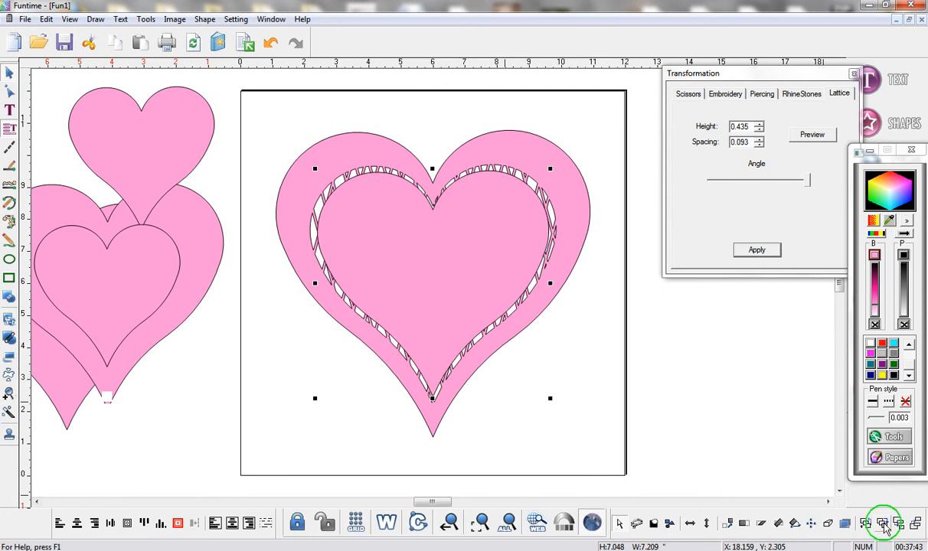
left_click_drag(550, 167, 490, 211)
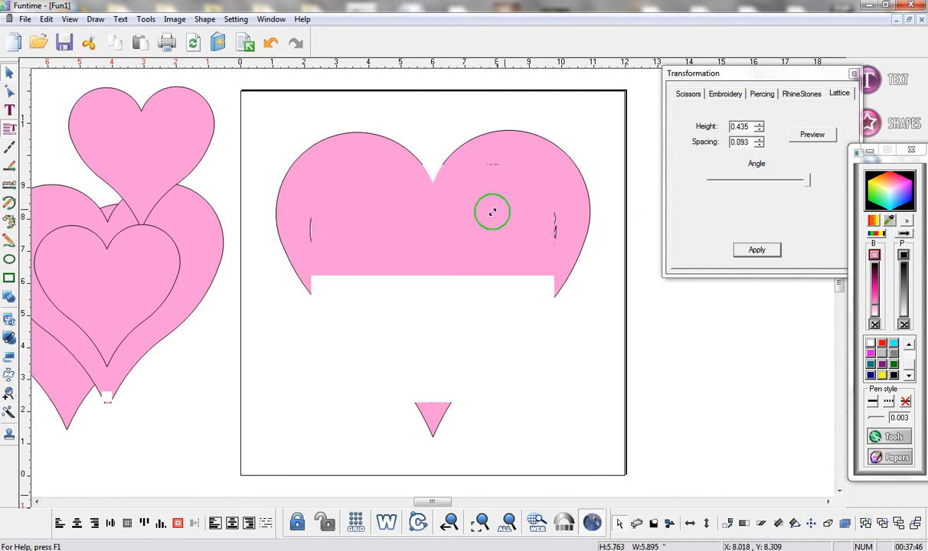
left_click(178, 523)
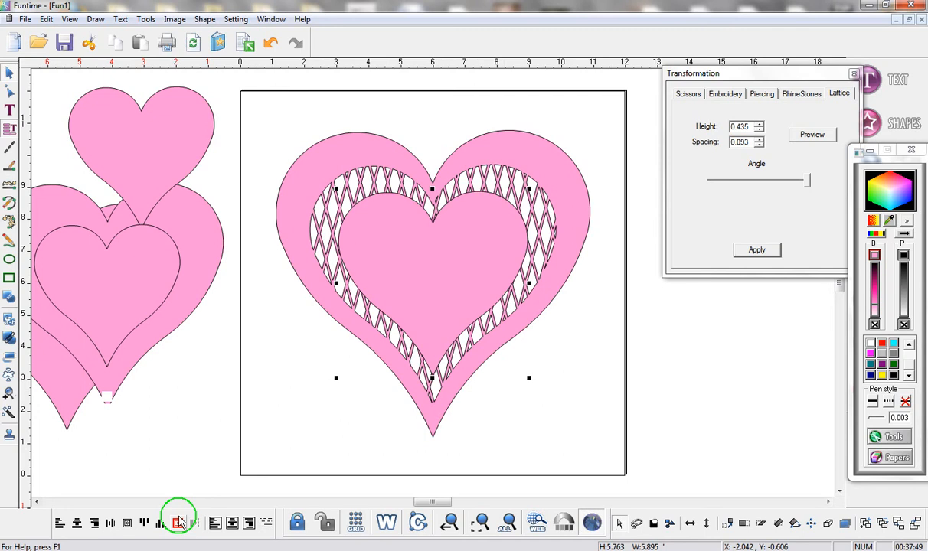
Step: Shrink the remaining 7.2-inch heart to about 4.3 inches wide and place it in front, inside the 5.9-inch heart
left_click(192, 42)
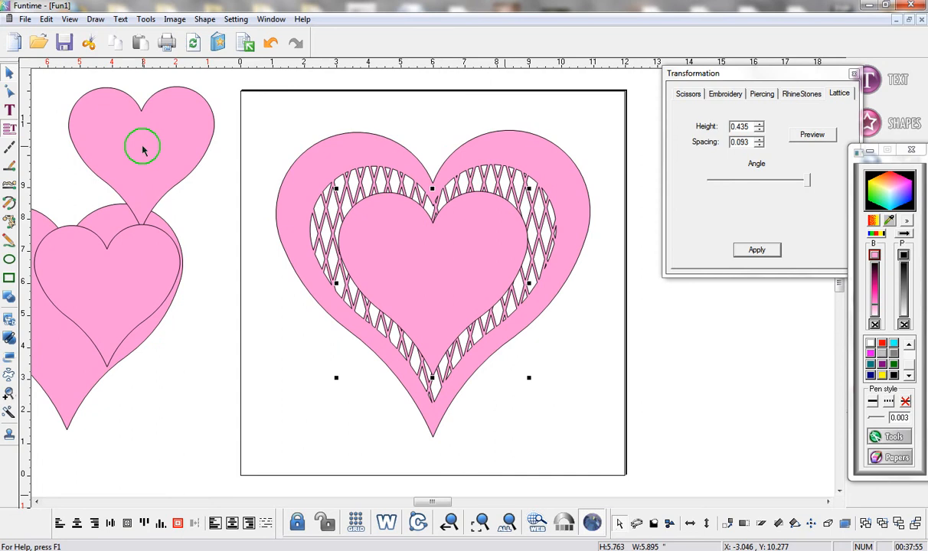
left_click(62, 385)
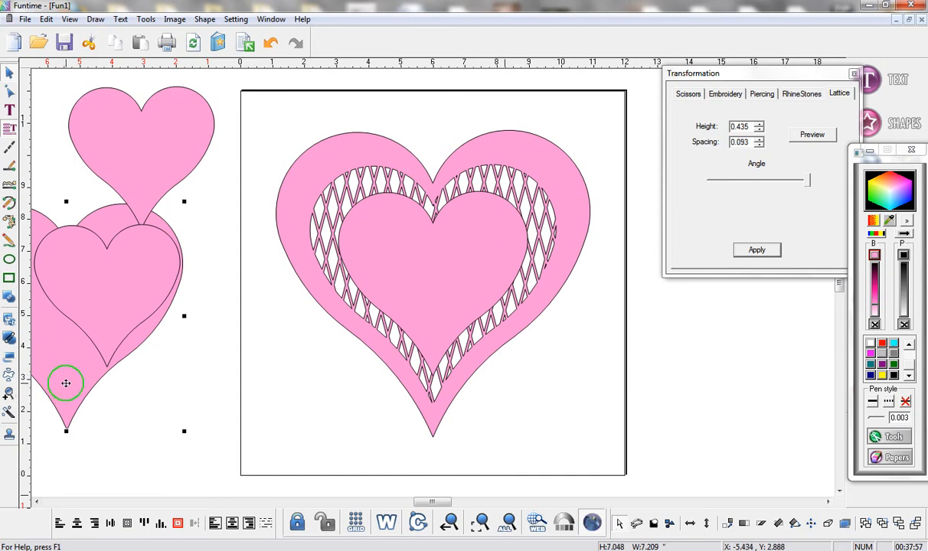
left_click_drag(66, 383, 203, 384)
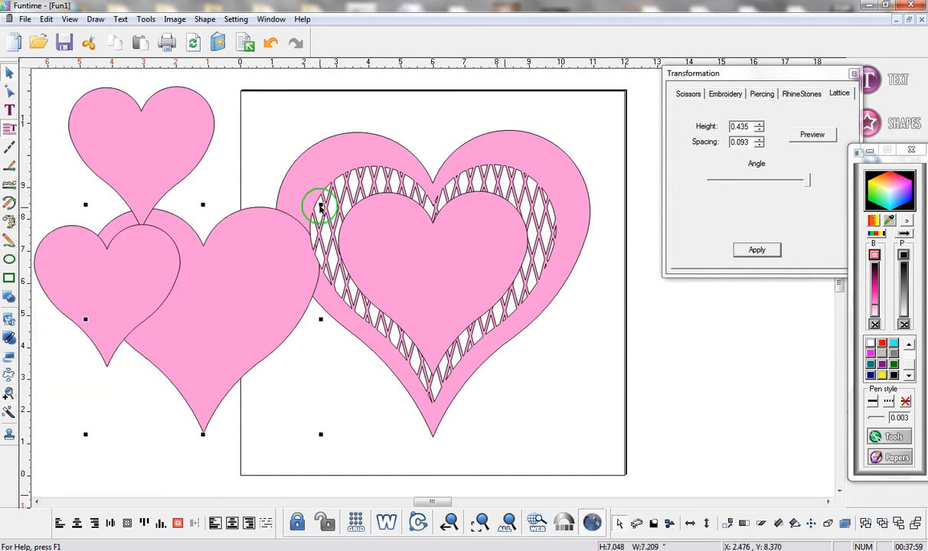
left_click_drag(320, 204, 227, 297)
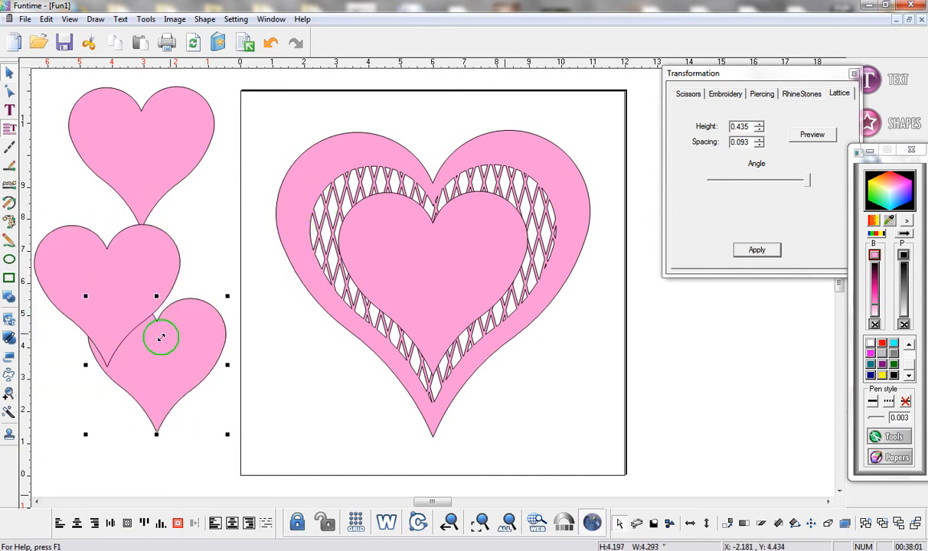
left_click_drag(437, 243, 437, 251)
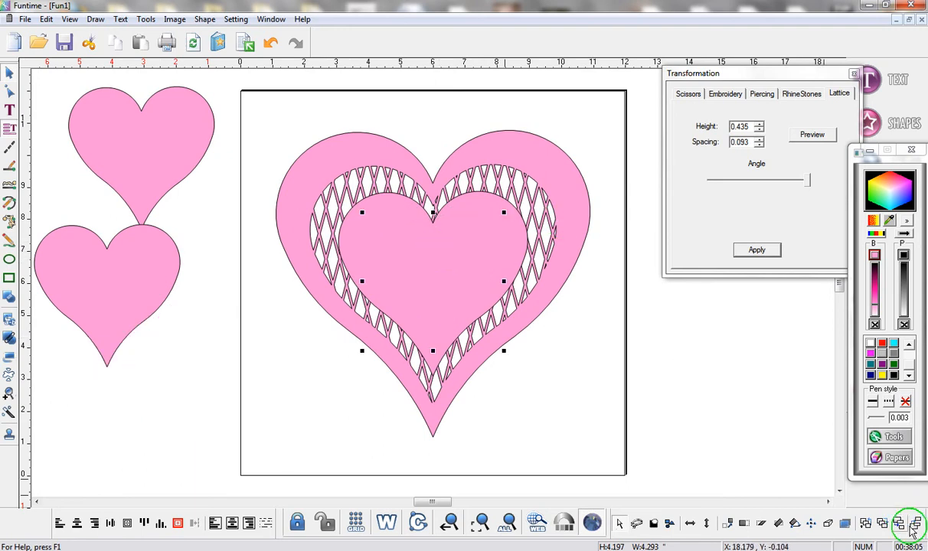
left_click(883, 524)
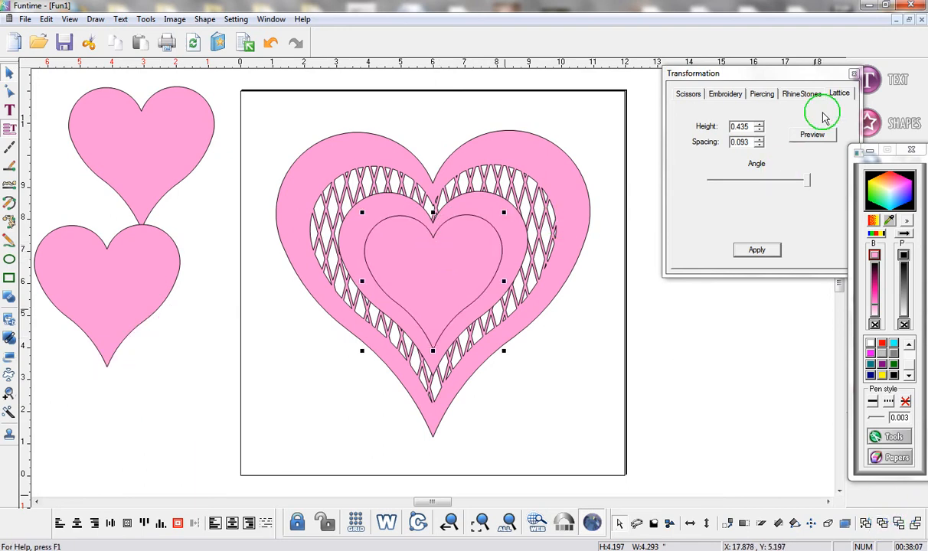
Step: Apply a lattice with the angle near its minimum to the 4.3-inch heart and fill it white
left_click(812, 137)
left_click_drag(807, 185, 716, 186)
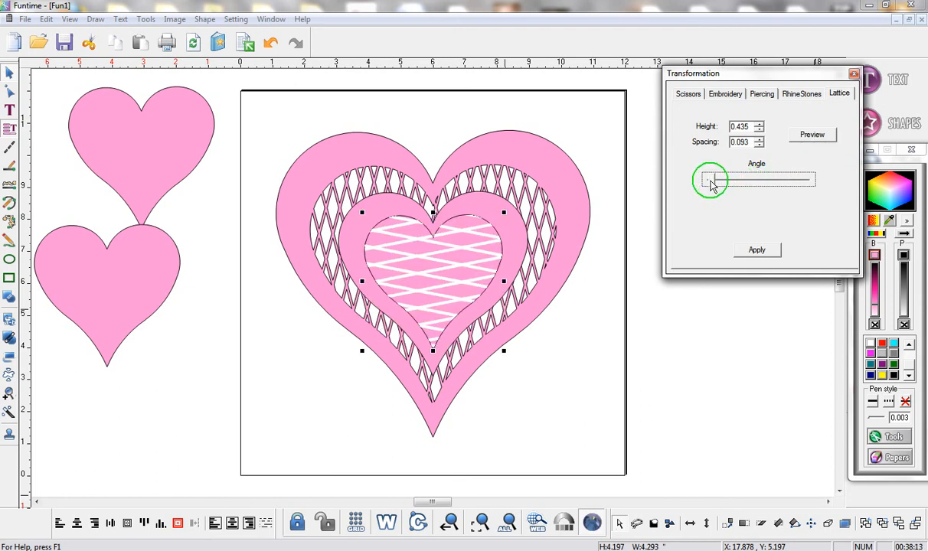
left_click(766, 254)
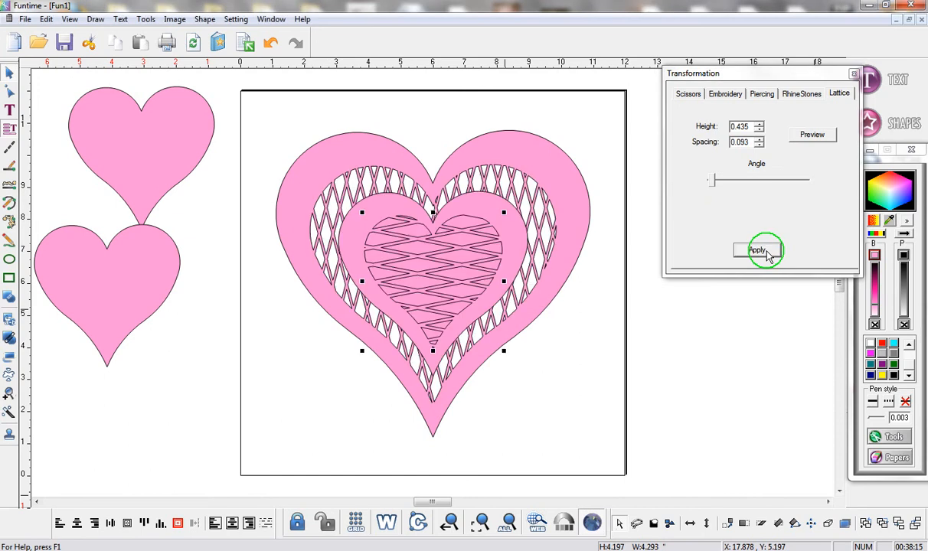
left_click(871, 346)
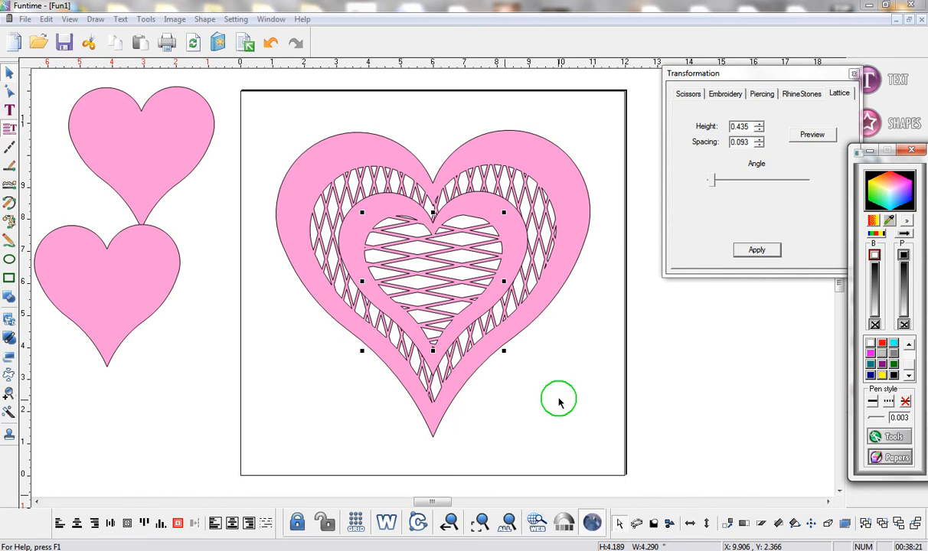
Step: Examine the overlapping cut lines of both lattices in wireframe view and return to the filled display
left_click(384, 521)
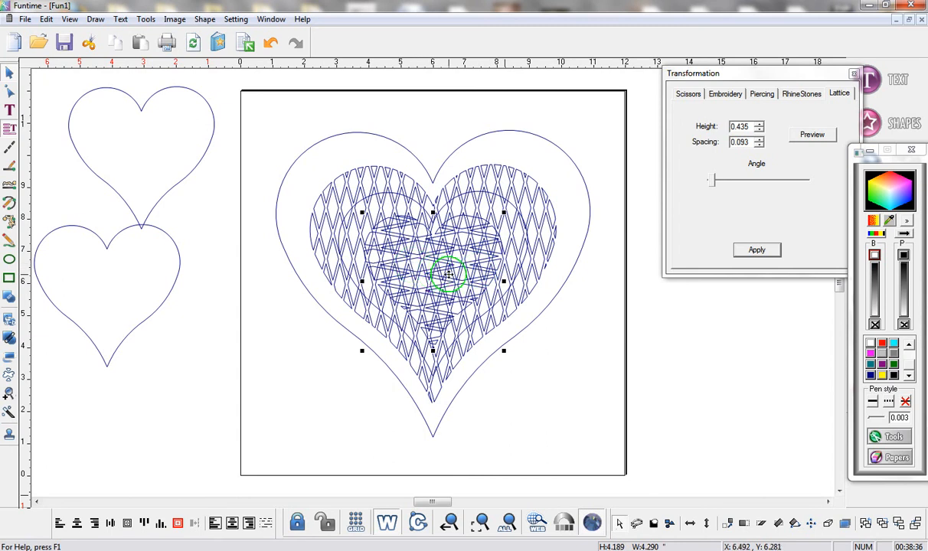
left_click(386, 522)
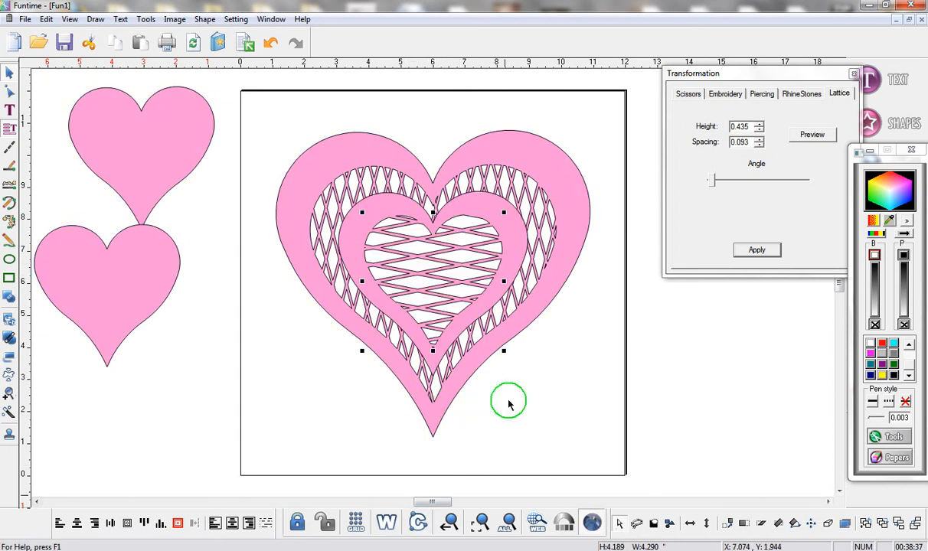
Step: Resize the lower small heart beside the page to about 3.1 inches wide and centre it in front of the inner lattice
left_click(142, 251)
left_click_drag(181, 222, 119, 283)
left_click(182, 523)
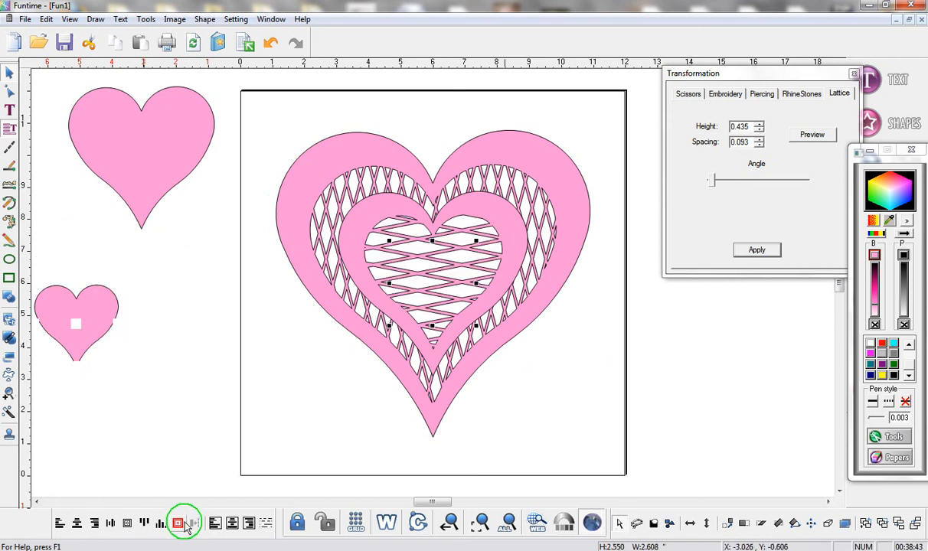
left_click(884, 523)
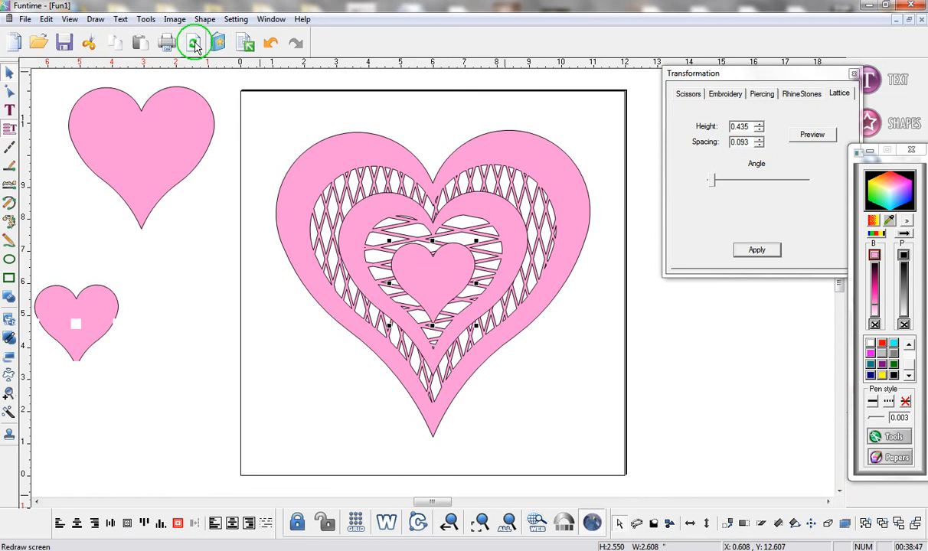
left_click(194, 45)
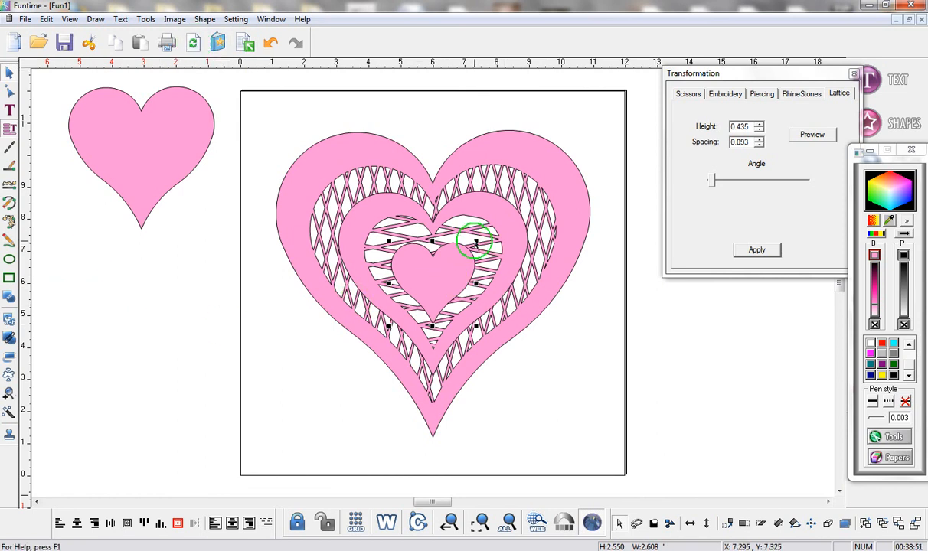
left_click_drag(475, 242, 491, 226)
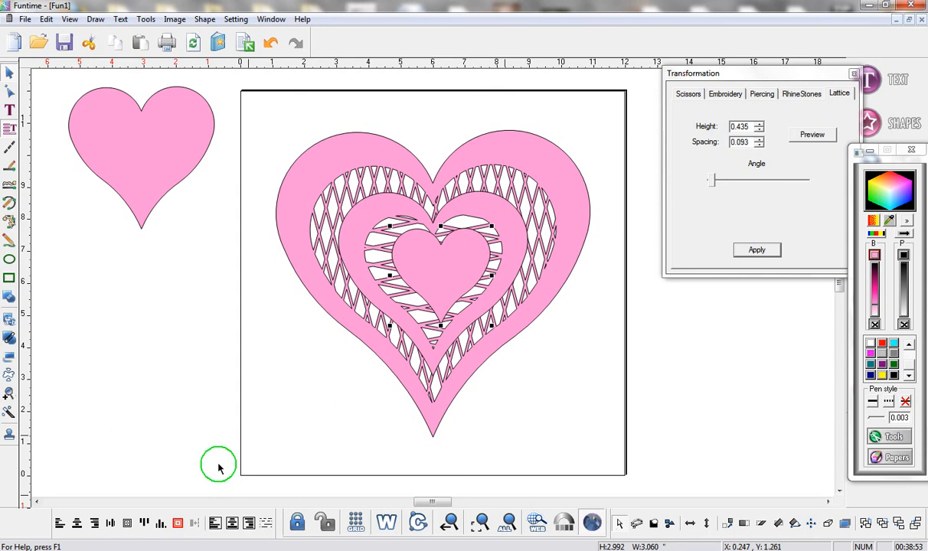
left_click(178, 523)
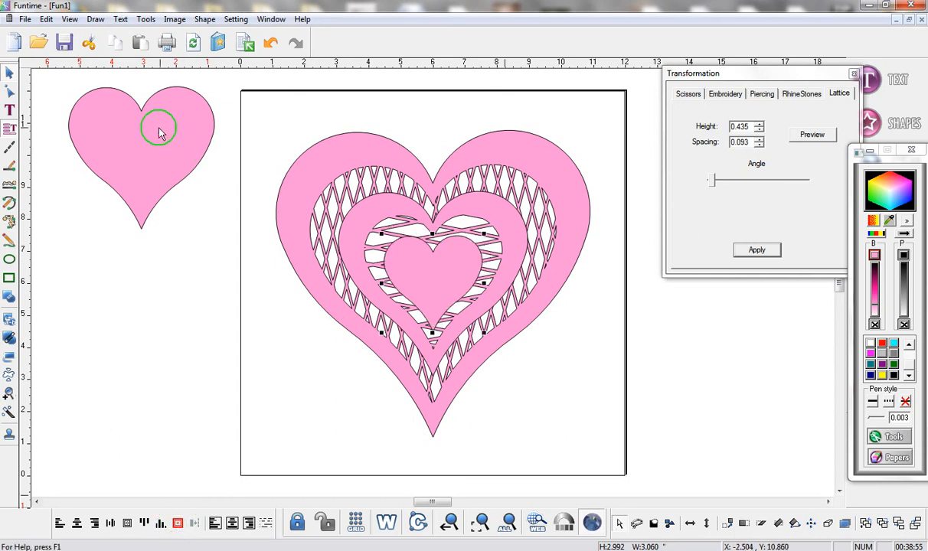
Step: Shrink the last heart beside the page to about 2.1 inches wide and centre it in front of the 3.1-inch heart
left_click_drag(215, 82, 126, 163)
left_click_drag(87, 204, 421, 290)
left_click(178, 522)
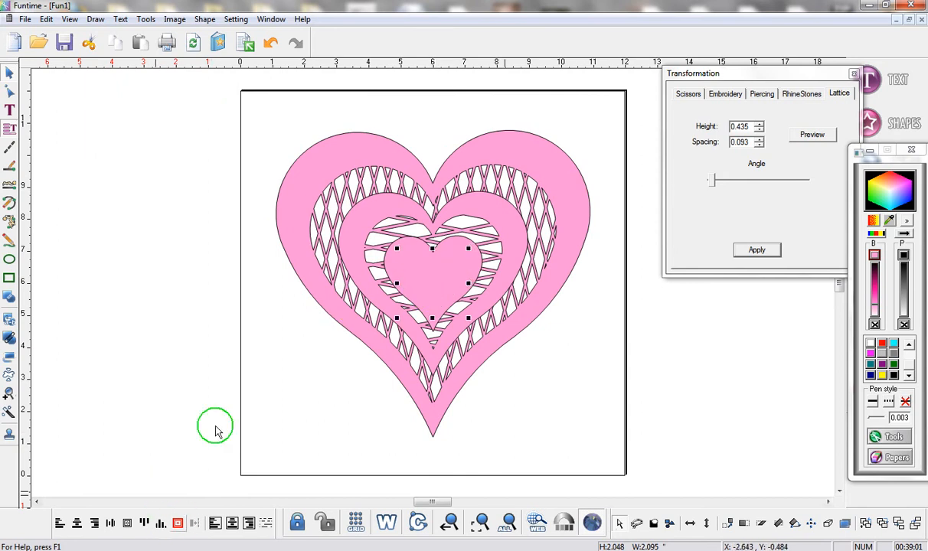
left_click(882, 524)
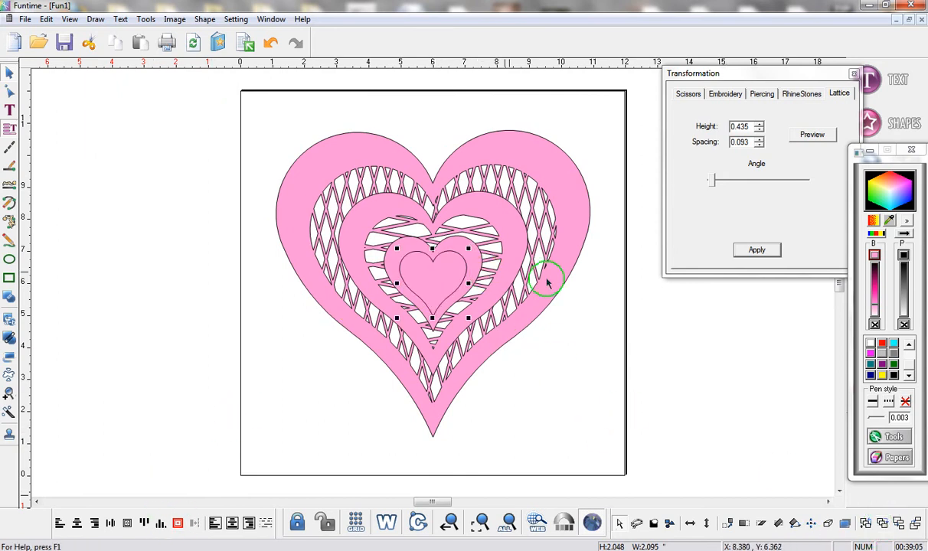
Step: Preview a lattice on the 2.1-inch heart with the angle near the middle of its range and the height set to 0.234
left_click(812, 137)
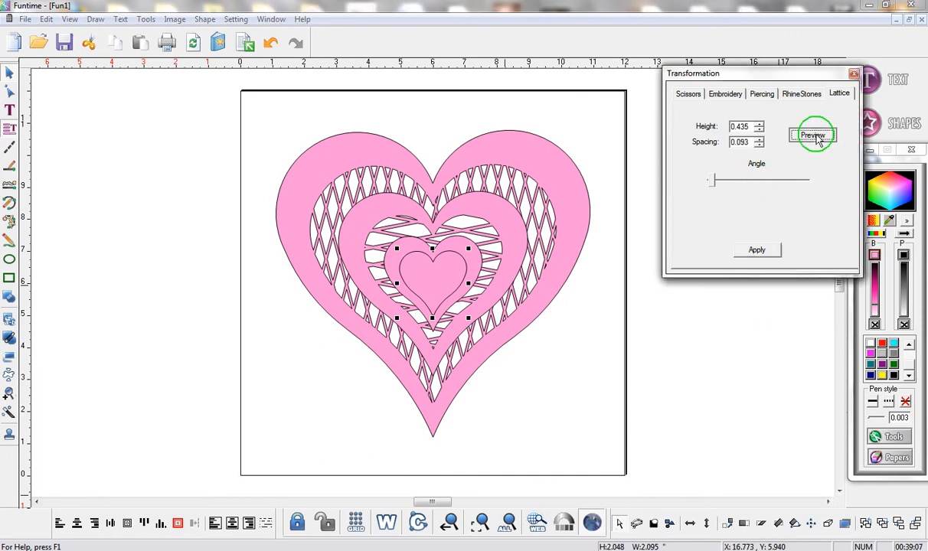
left_click(754, 180)
left_click(766, 182)
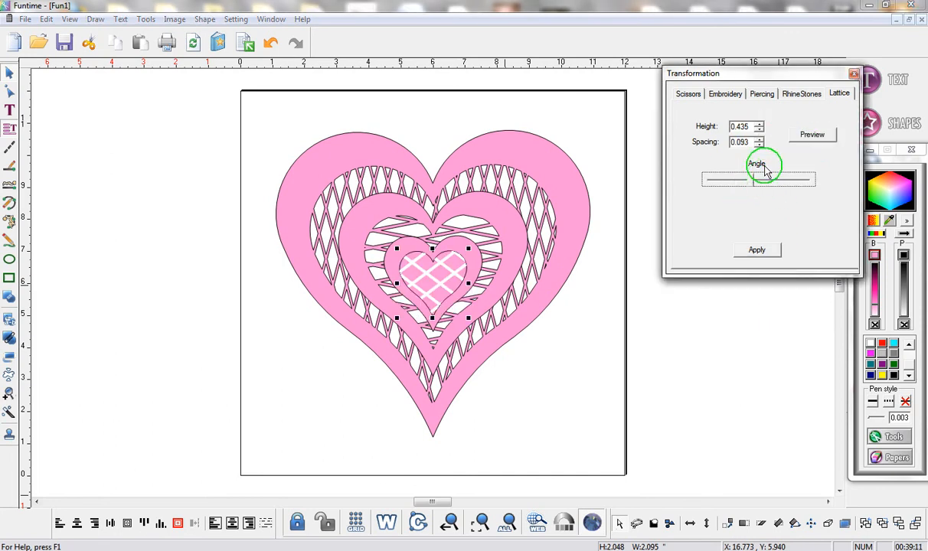
left_click(758, 130)
left_click(758, 131)
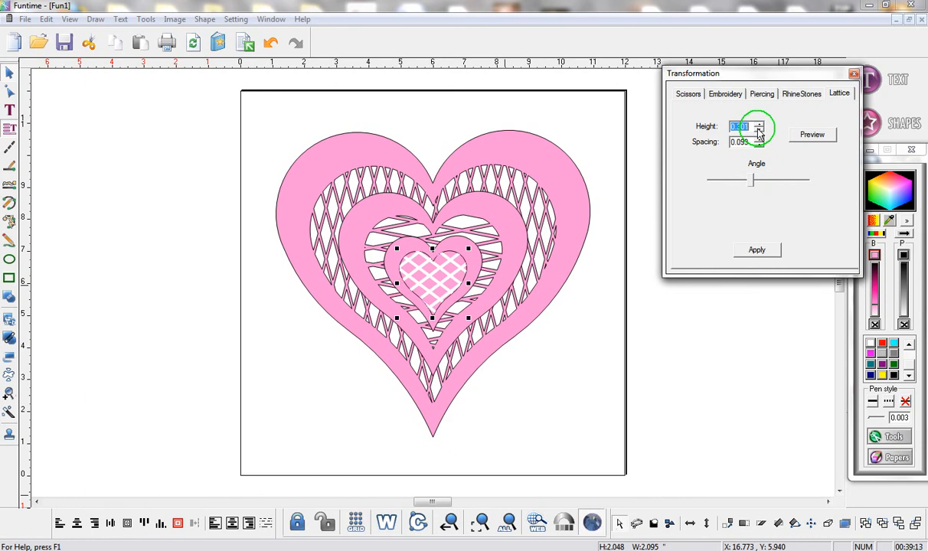
left_click(758, 131)
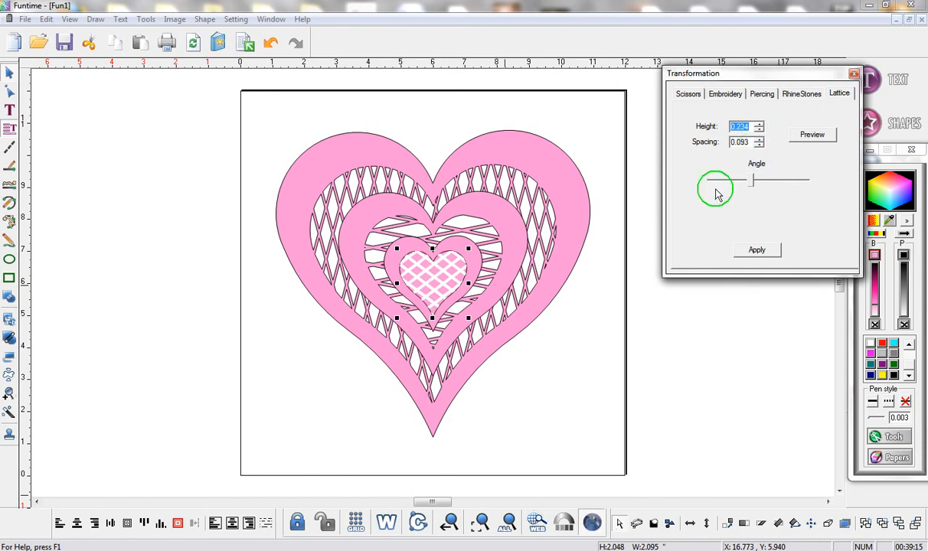
Step: Apply the previewed lattice to the innermost 2.1-inch heart, fill it white and clear the selection
left_click(764, 251)
left_click(756, 251)
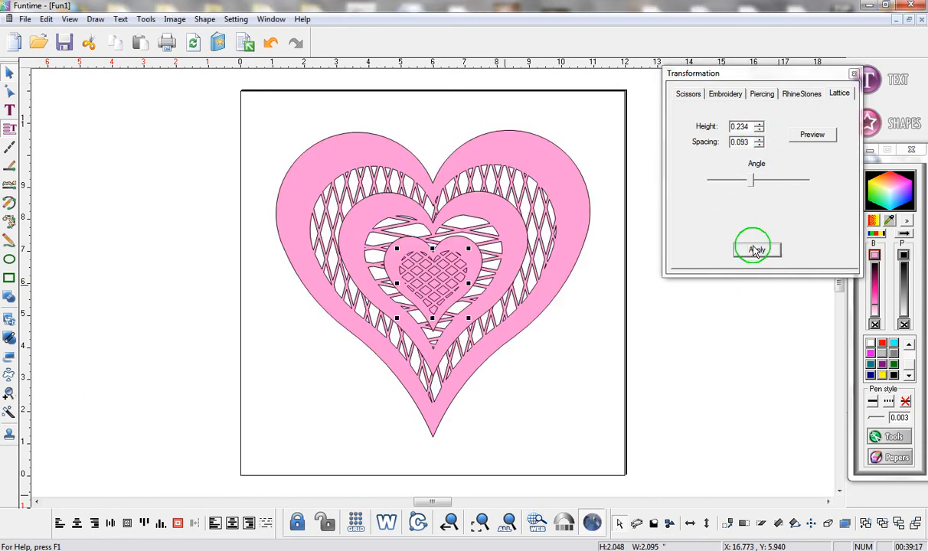
left_click(871, 344)
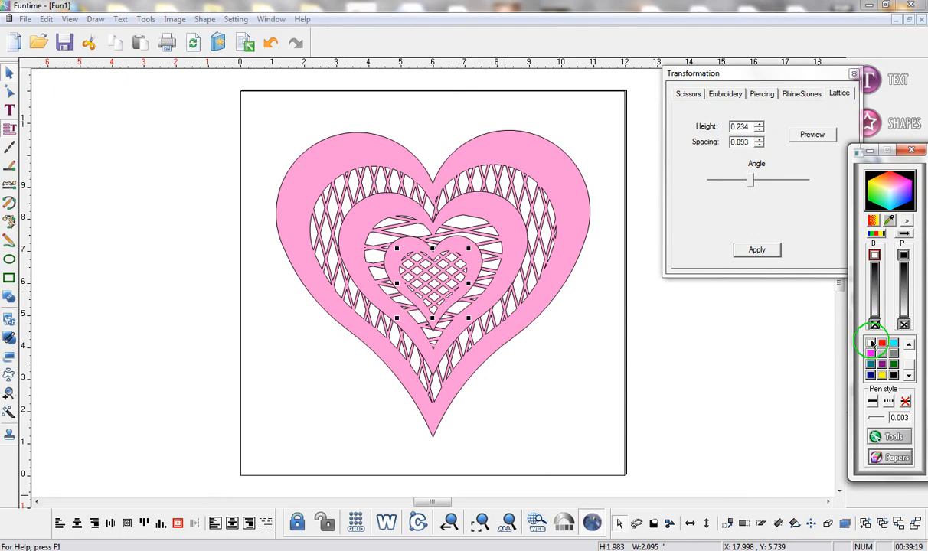
left_click(648, 433)
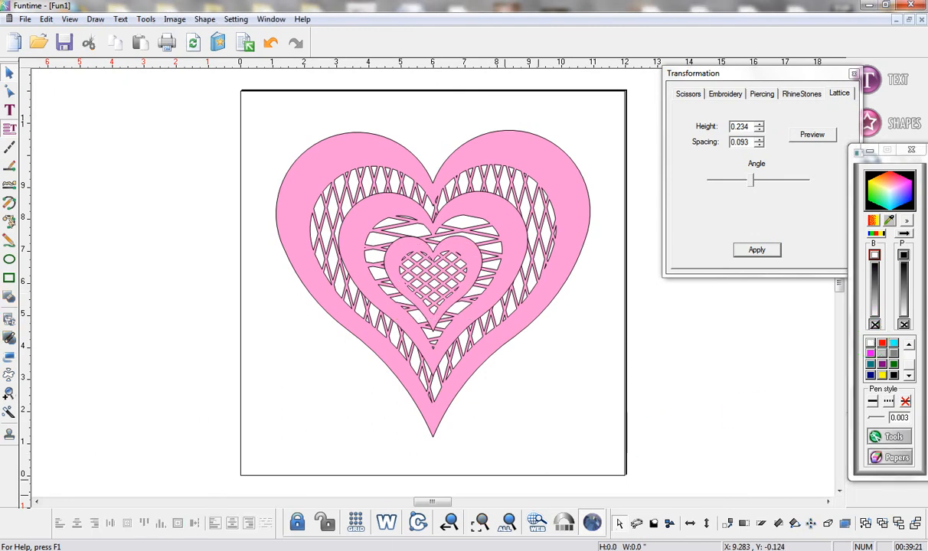
Step: Merge all the nested hearts to remove their overlapping cut lines, checking the design in wireframe view before and after
left_click(386, 529)
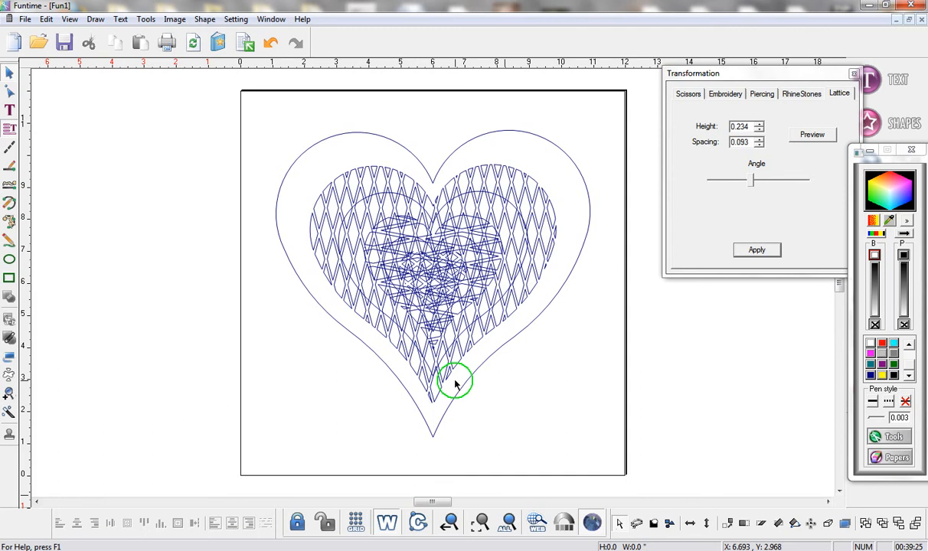
left_click(386, 525)
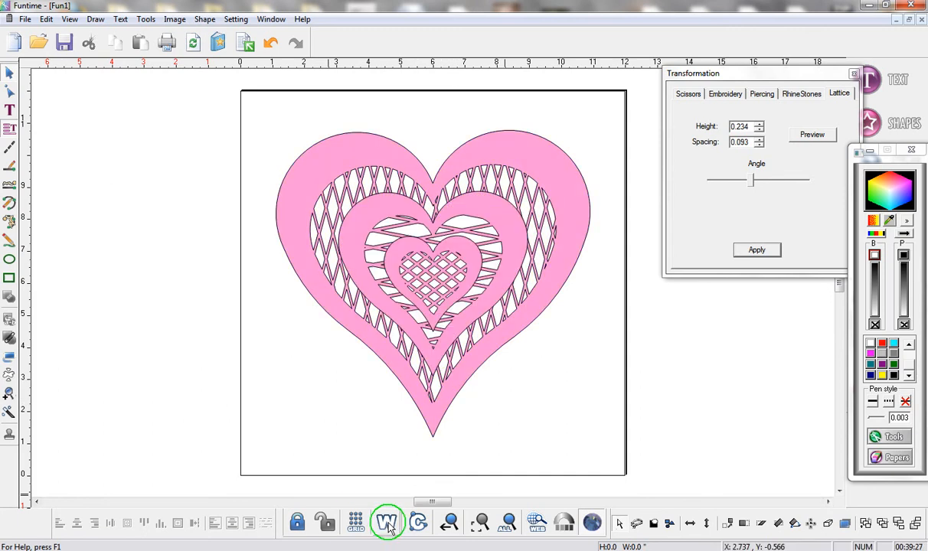
left_click_drag(210, 101, 685, 474)
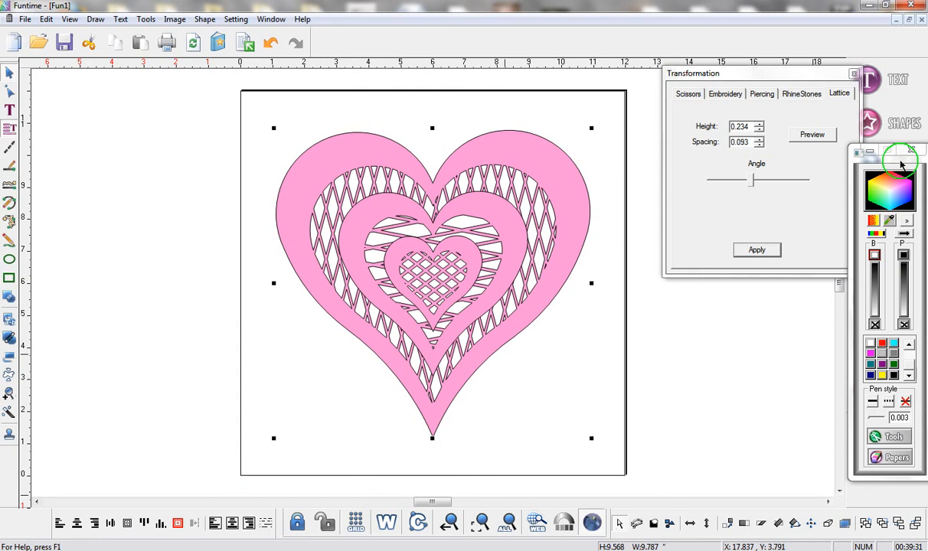
left_click_drag(900, 162, 822, 176)
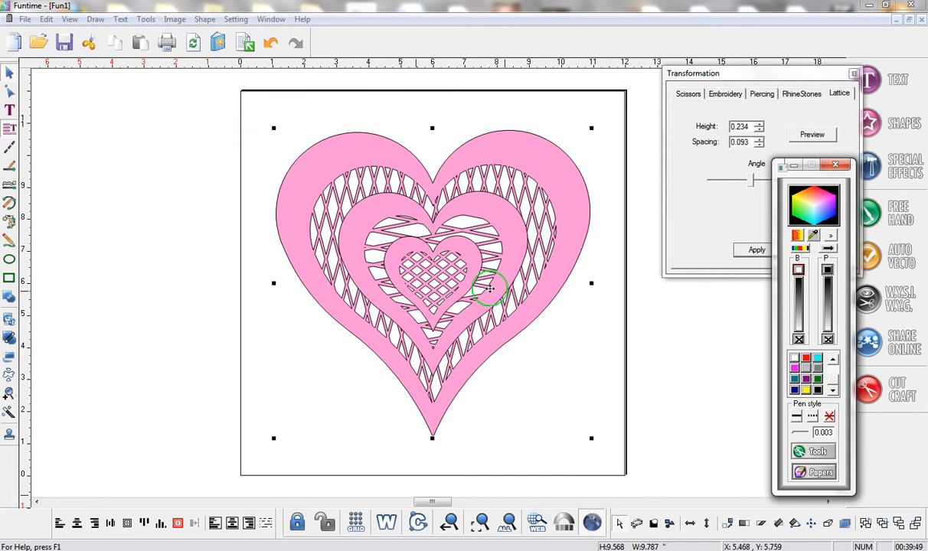
left_click(654, 525)
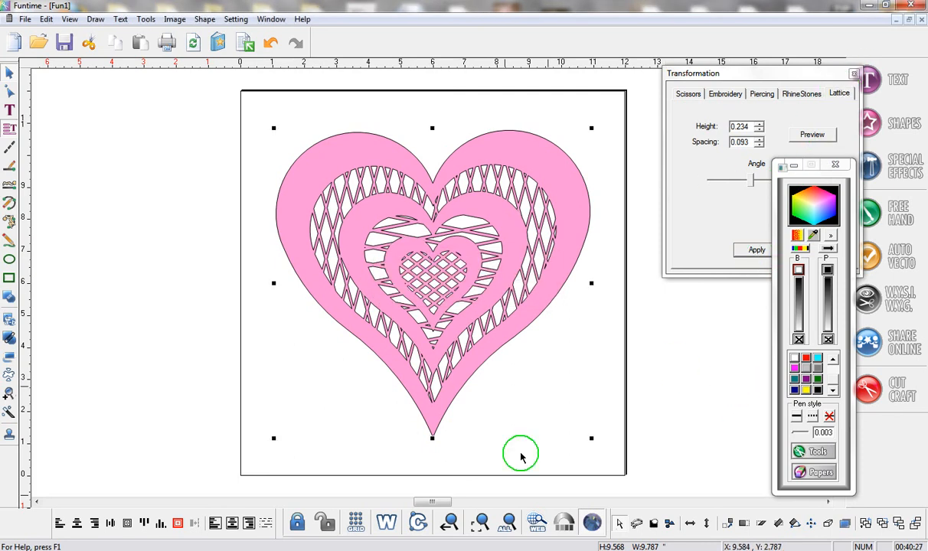
left_click(387, 523)
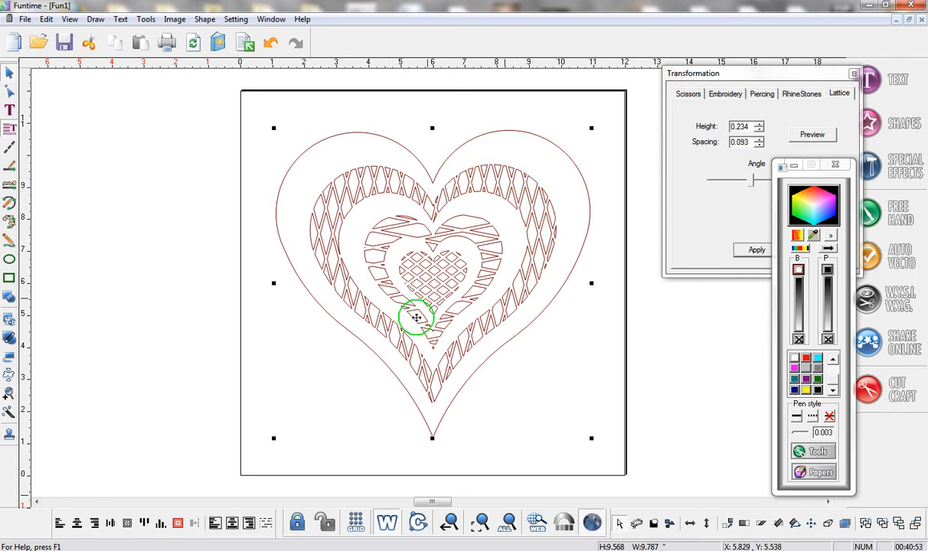
left_click(10, 341)
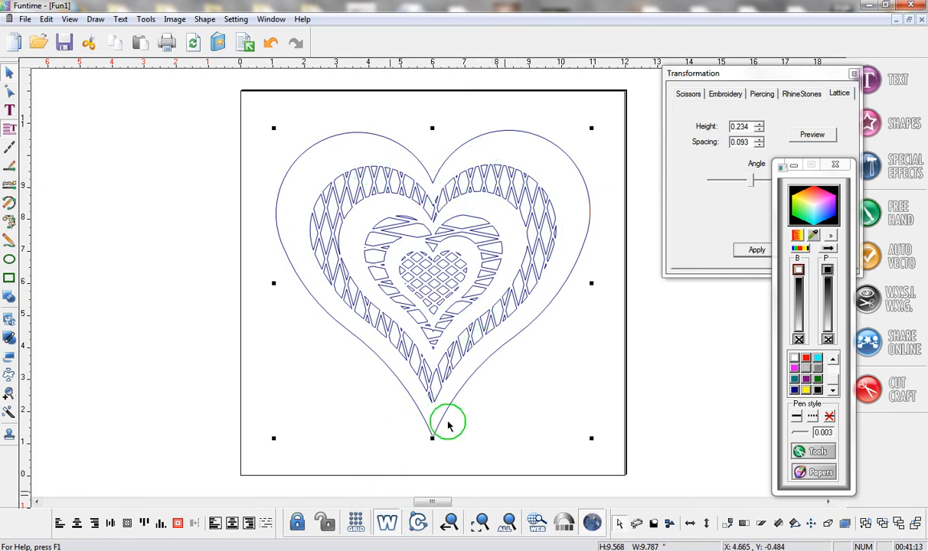
left_click(385, 523)
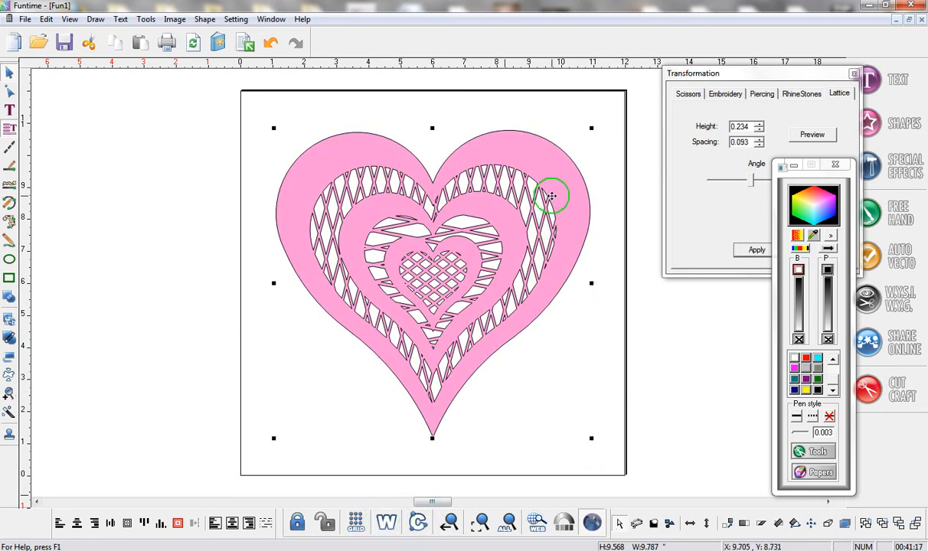
Step: Fill the merged heart design with dark green and shrink it to about 5.75 inches wide near the middle of the page
left_click(817, 378)
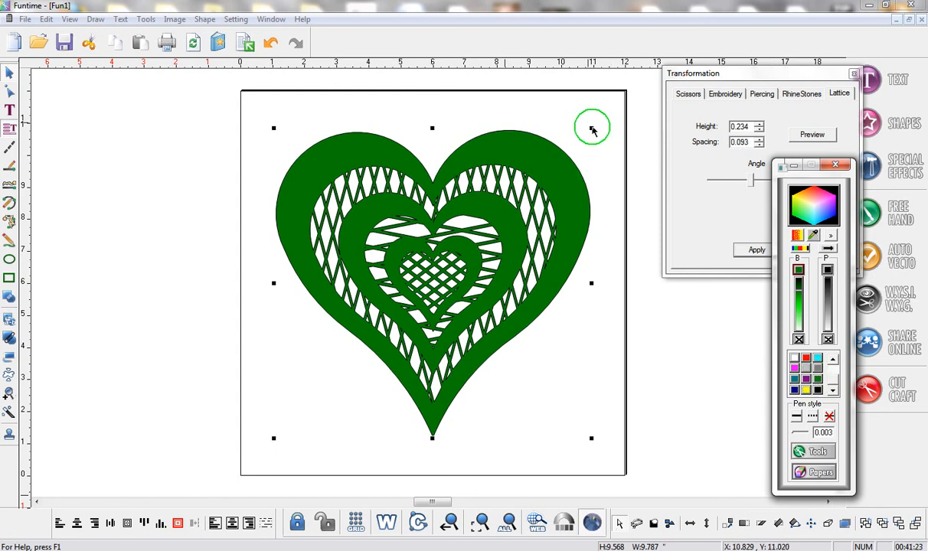
left_click_drag(591, 130, 461, 254)
left_click_drag(372, 336, 427, 298)
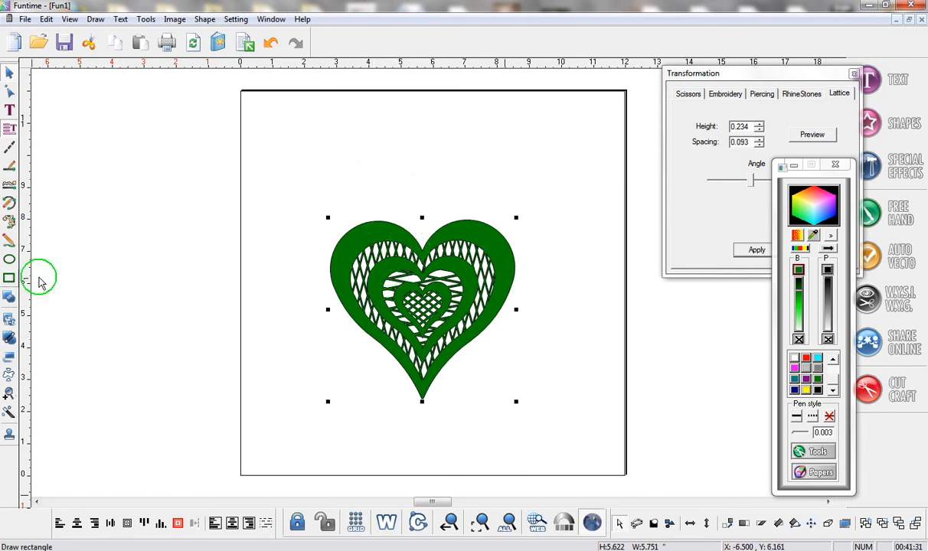
Step: Draw a rectangle about 3.3 inches wide and 3.25 inches high beside the heart and fill it red
left_click(9, 280)
left_click_drag(168, 193, 276, 297)
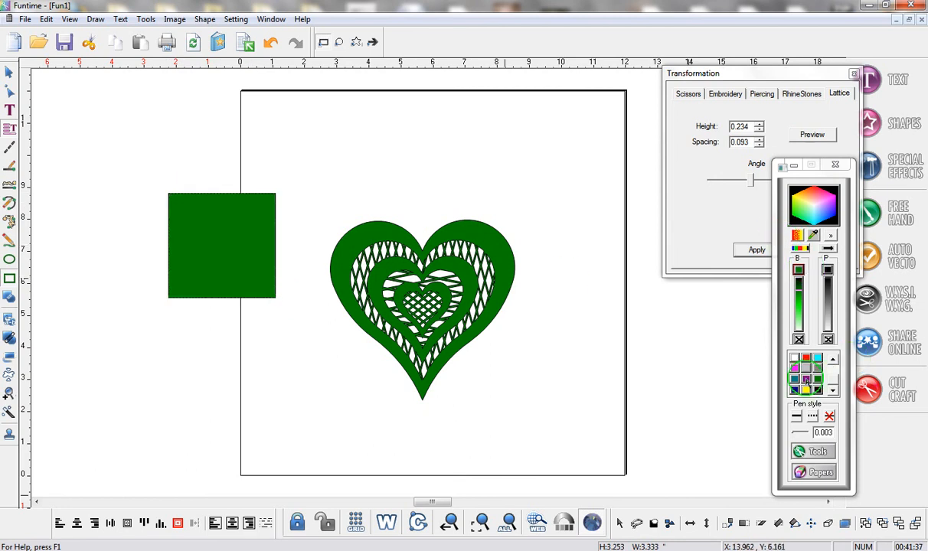
left_click(806, 379)
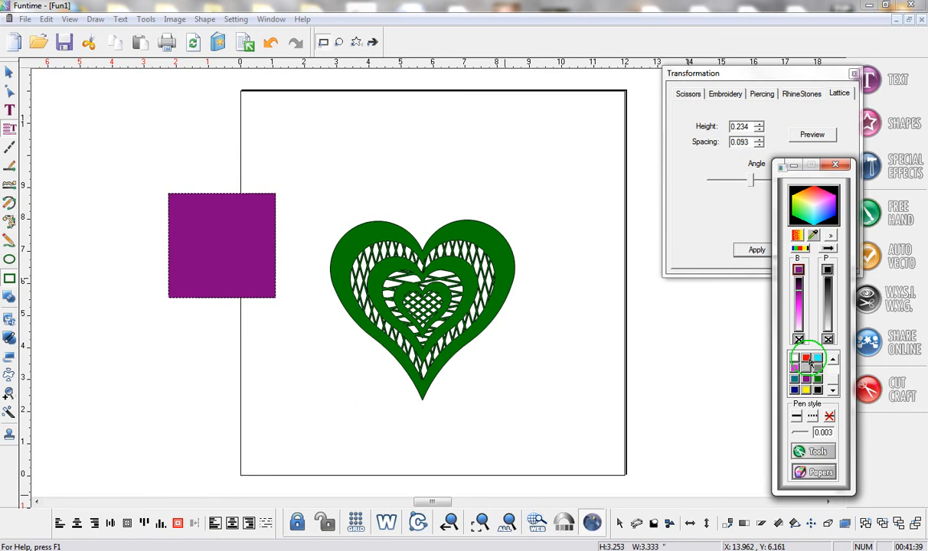
left_click(807, 359)
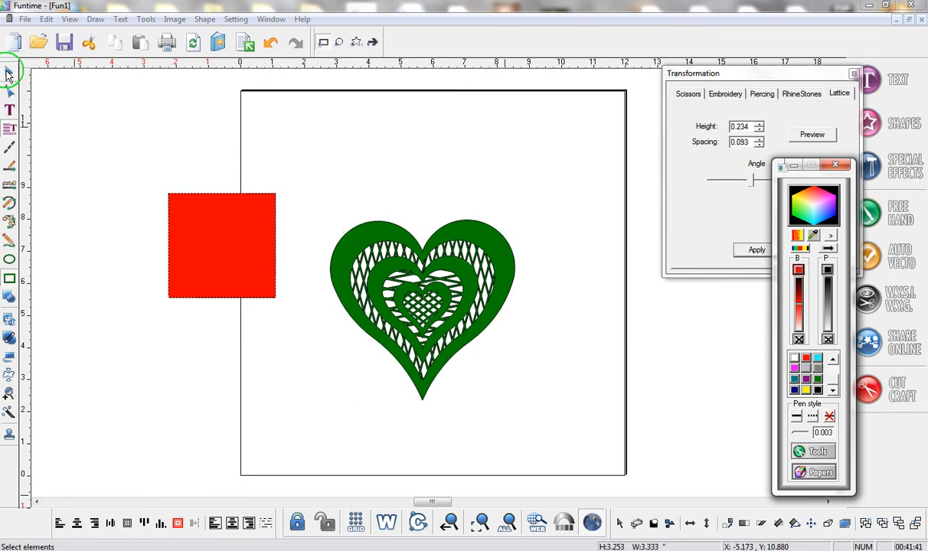
Step: Enlarge the red rectangle to about 6.7 inches wide and centre it on the page over the heart
left_click(9, 71)
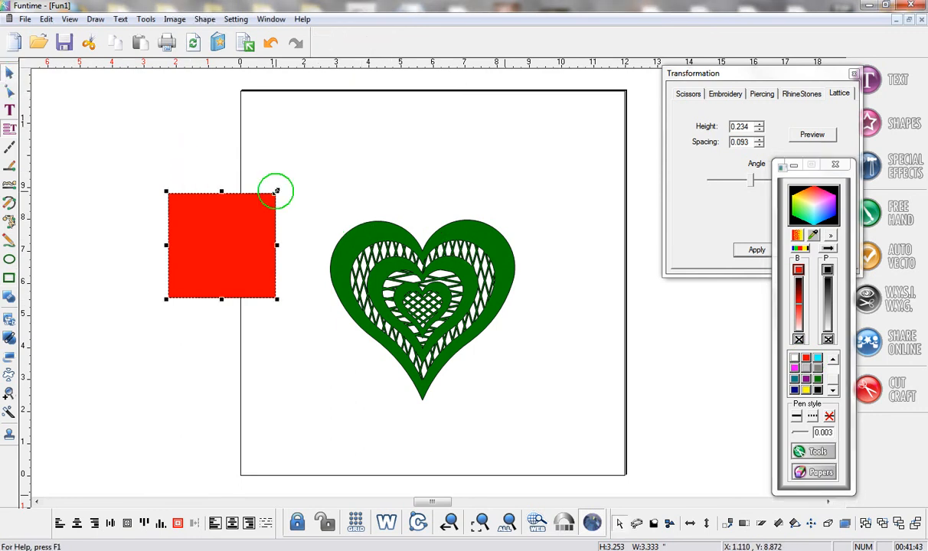
left_click_drag(277, 190, 390, 127)
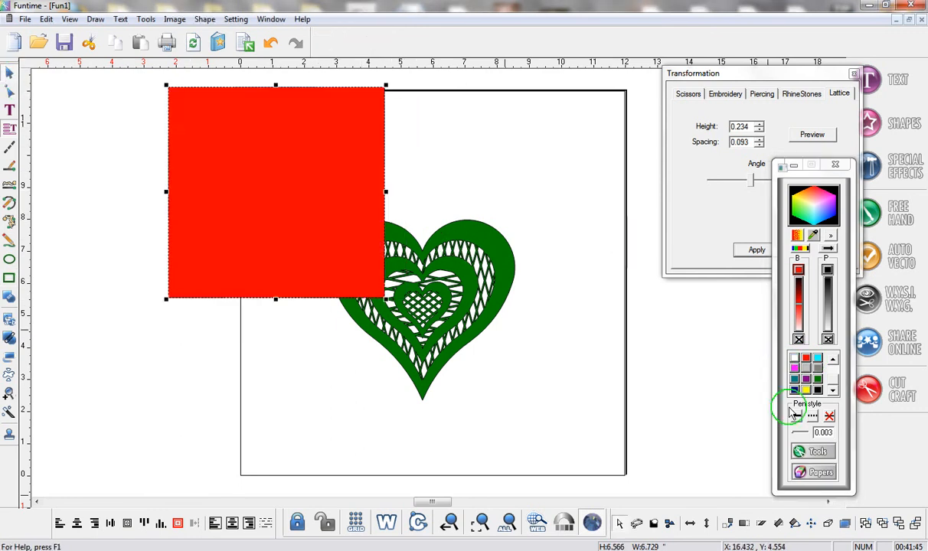
left_click_drag(304, 202, 440, 315)
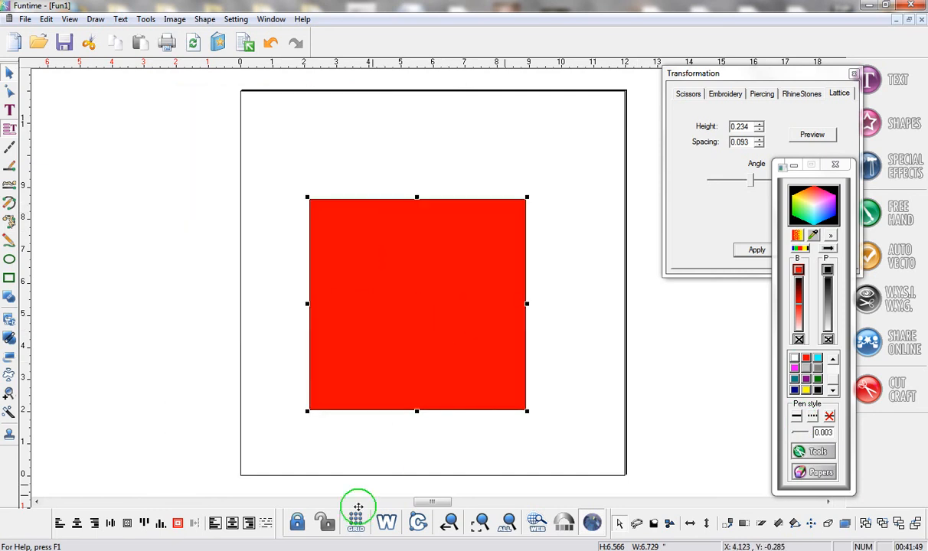
left_click(178, 523)
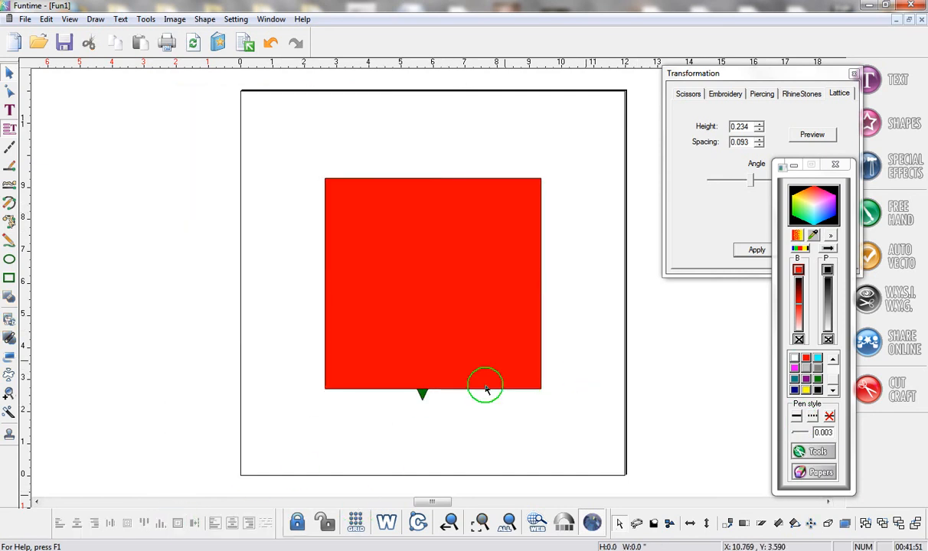
Step: Centre the green heart design on the page and bring it in front of the red rectangle
left_click(423, 395)
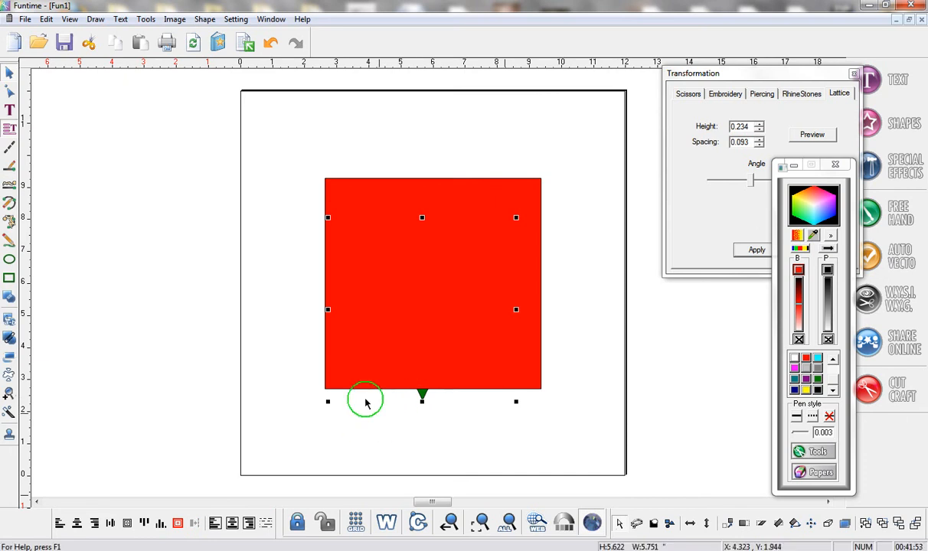
left_click(179, 524)
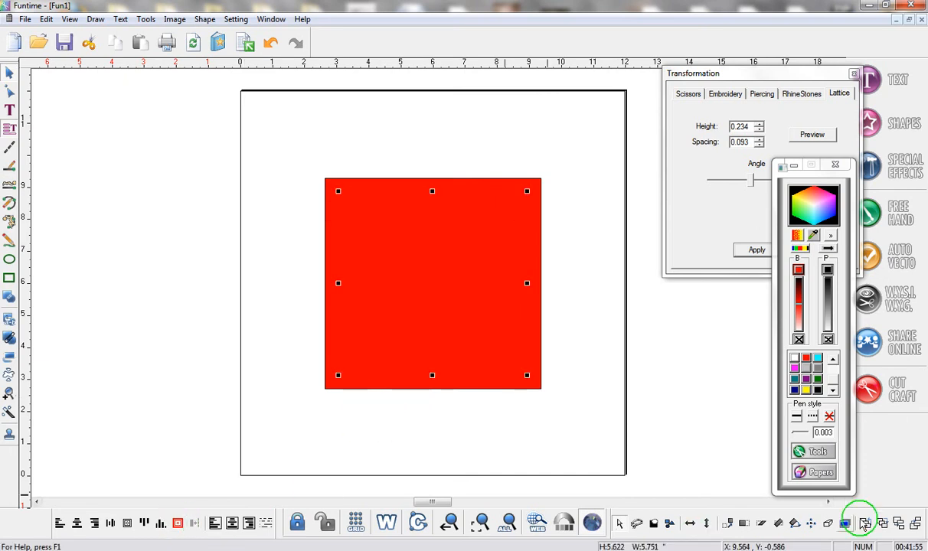
left_click(863, 523)
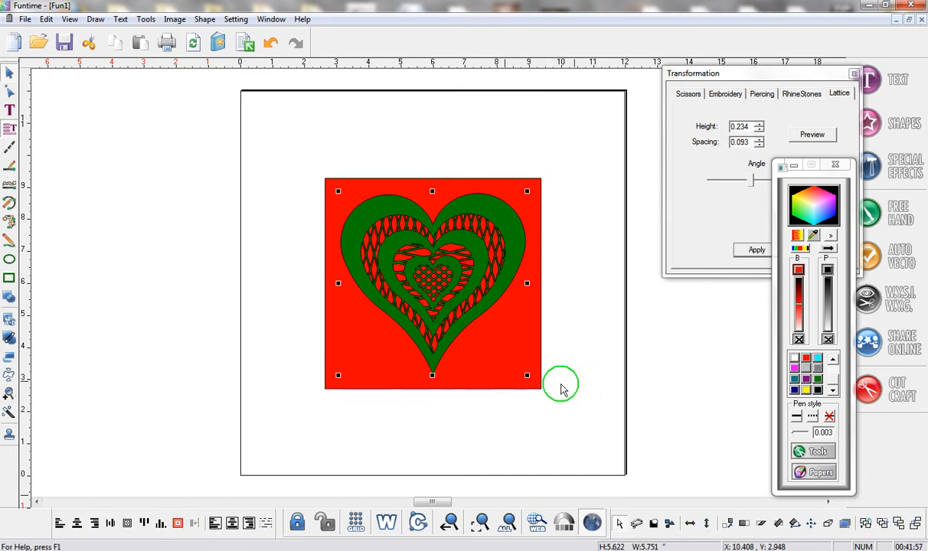
Step: Enlarge the red rectangle to about 7.8 by 7.6 inches and centre it on the page again
left_click(541, 178)
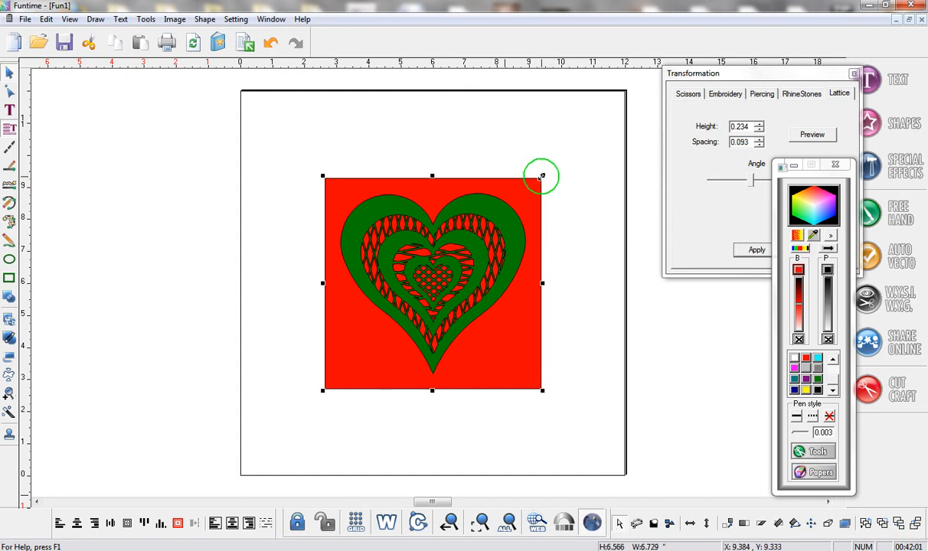
left_click_drag(541, 177, 575, 143)
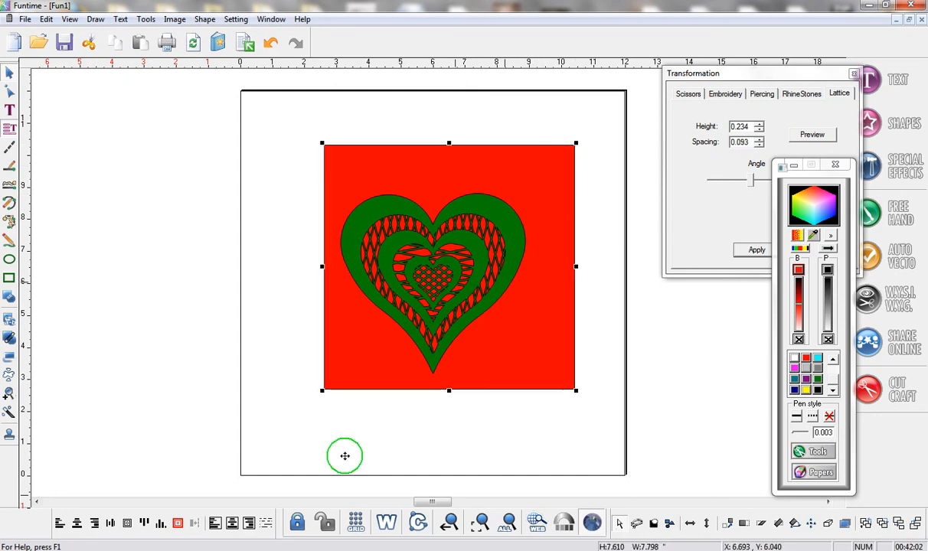
left_click(178, 523)
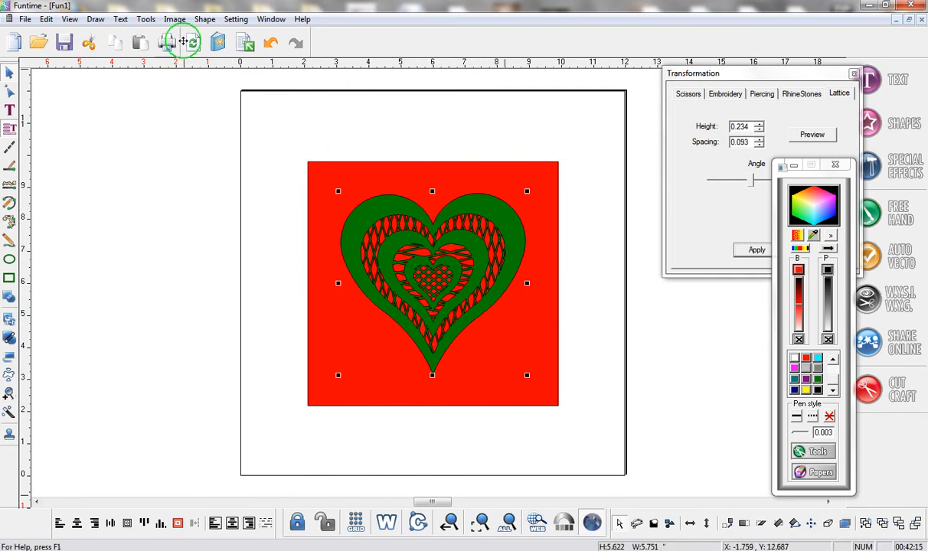
Step: Break apart the green heart design and delete its solid outer heart, leaving the lattice pieces on the rectangle
left_click(205, 20)
left_click(228, 77)
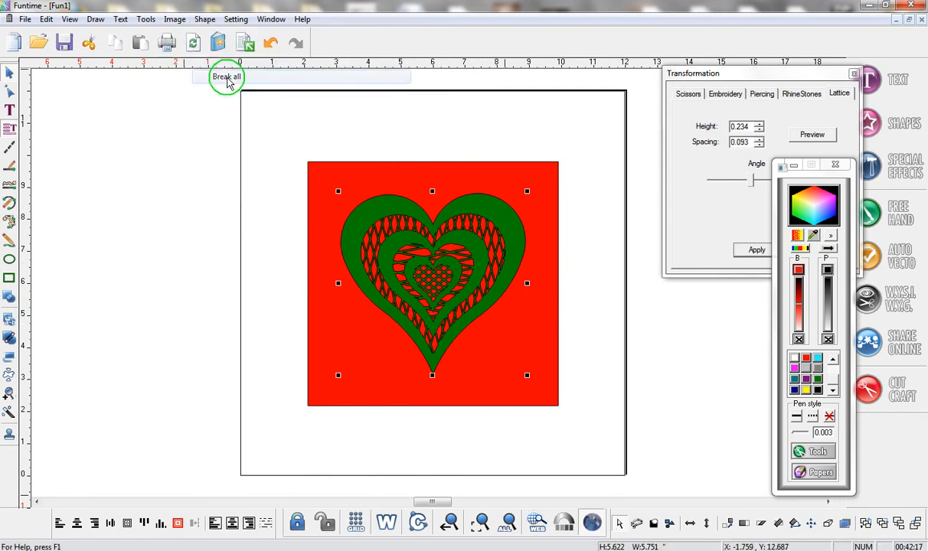
left_click(340, 111)
left_click_drag(394, 206, 133, 208)
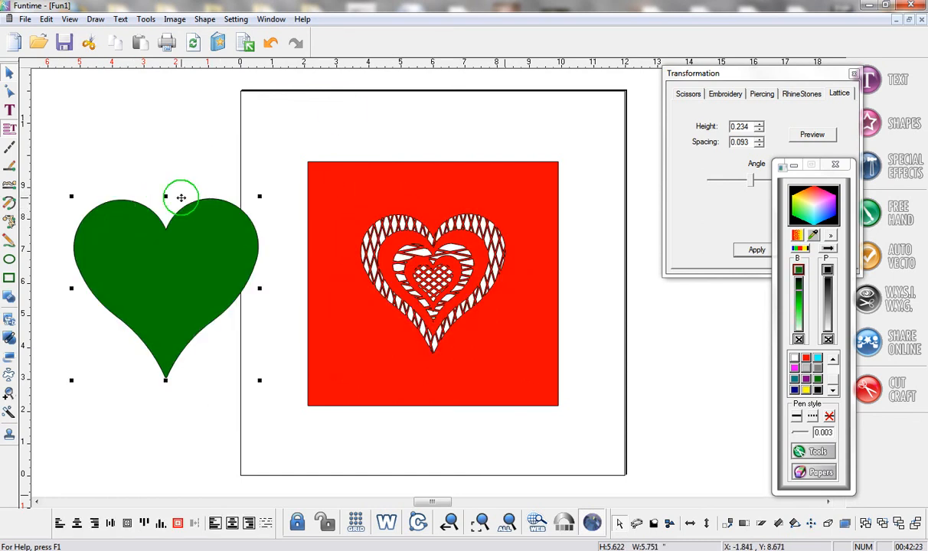
key("Delete")
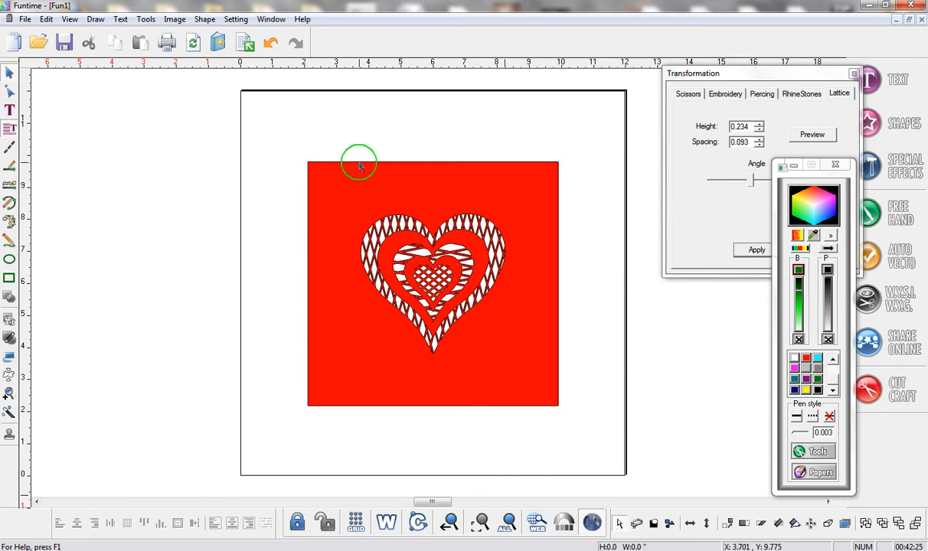
Step: Shorten the red rectangle to about 6.5 inches high and centre it on the page behind the lattice pieces
left_click(501, 403)
left_click_drag(431, 408, 433, 373)
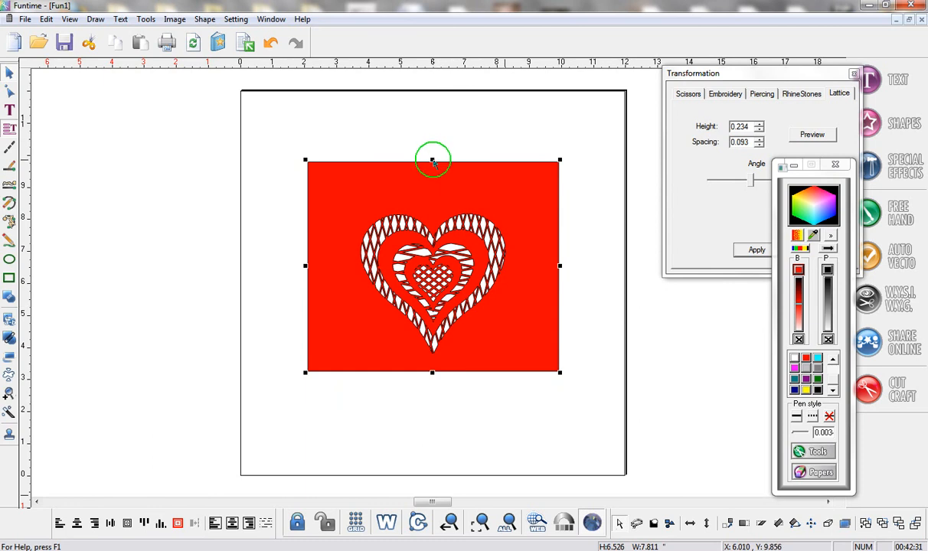
left_click(178, 524)
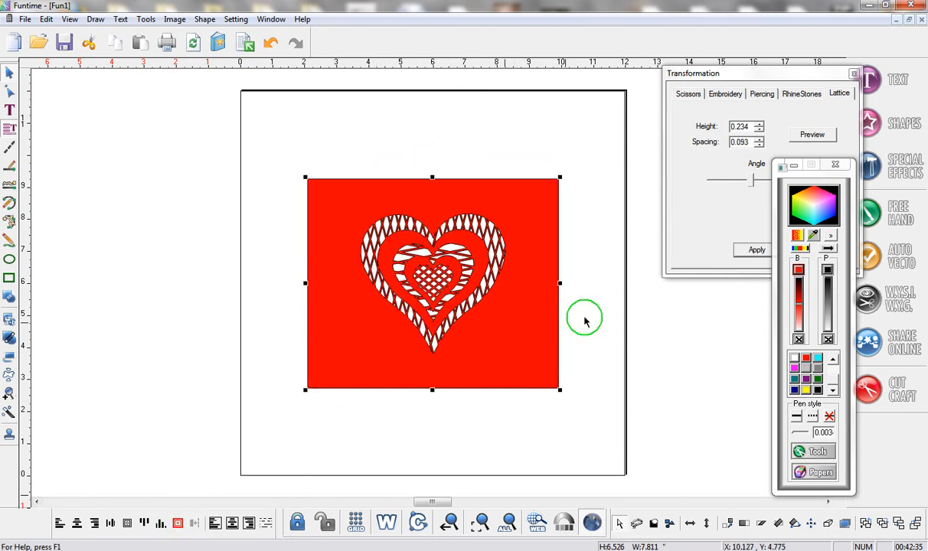
Step: Close the lattice settings and mirror a duplicate of the red rectangle across its upper edge
left_click(853, 74)
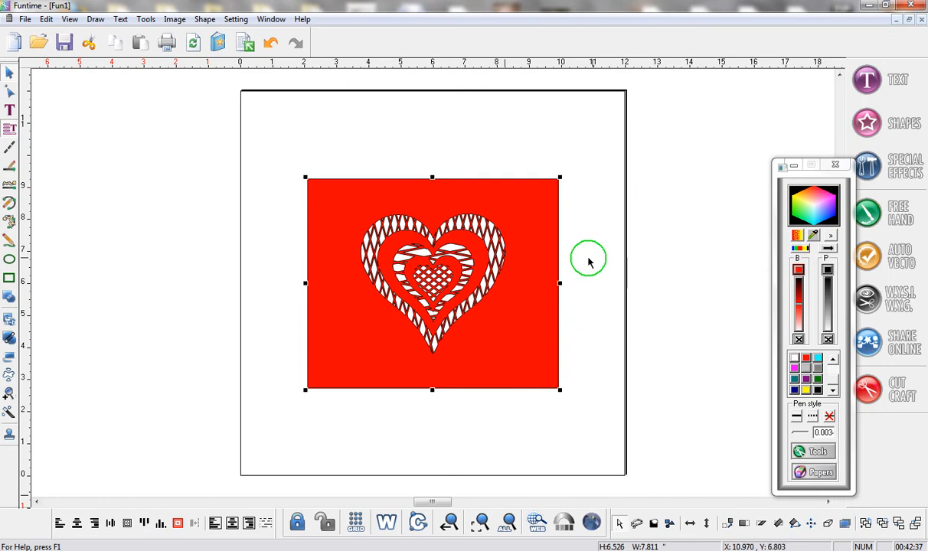
key("F9")
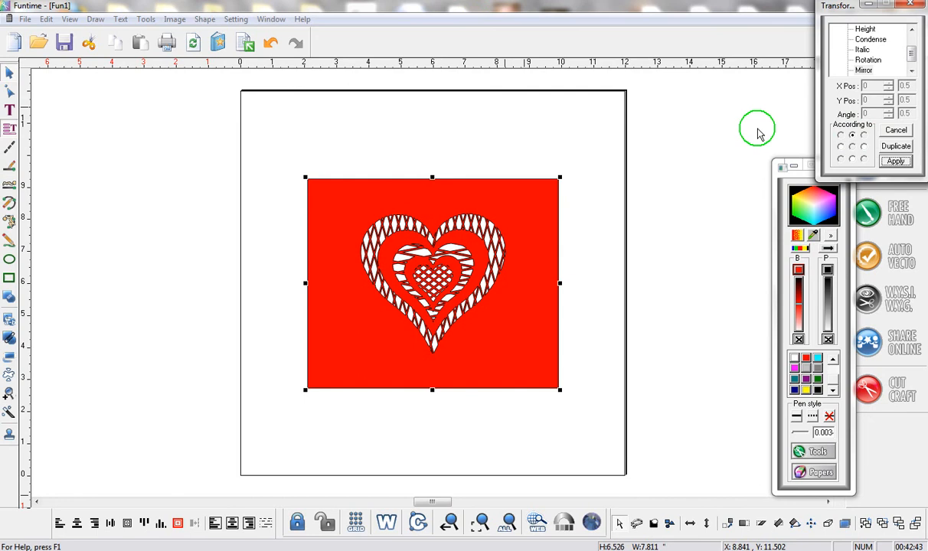
left_click(851, 136)
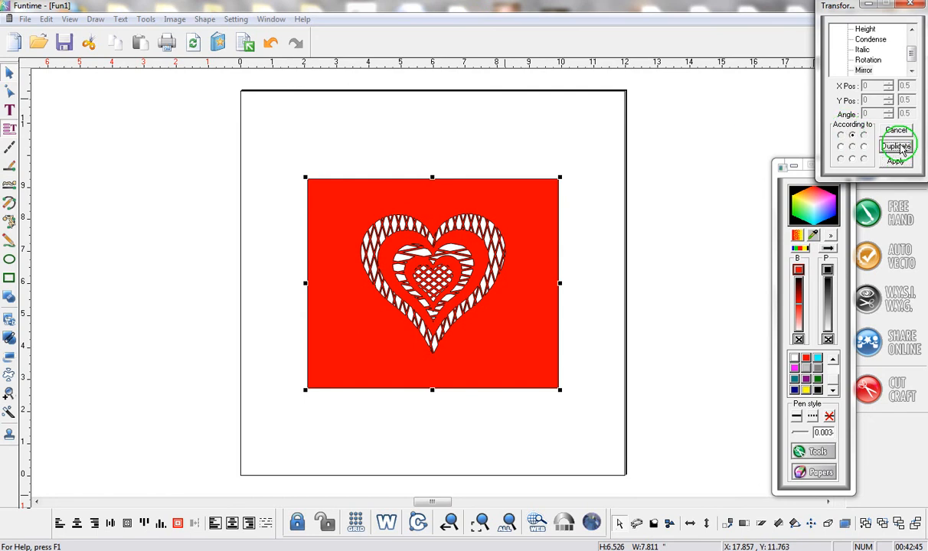
left_click(894, 163)
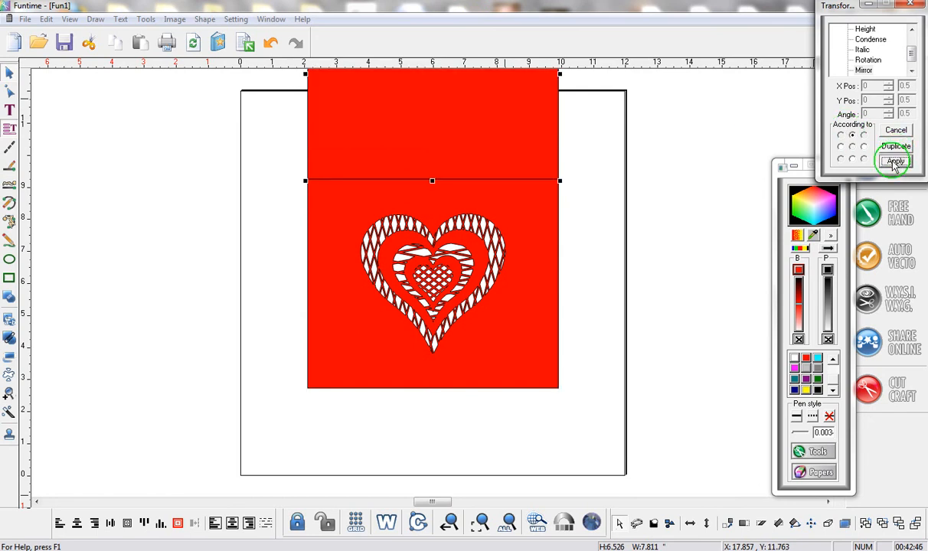
Step: Nudge the mirrored rectangle down to overlap the lower one slightly, and weld all the card pieces into one shape
left_click(507, 524)
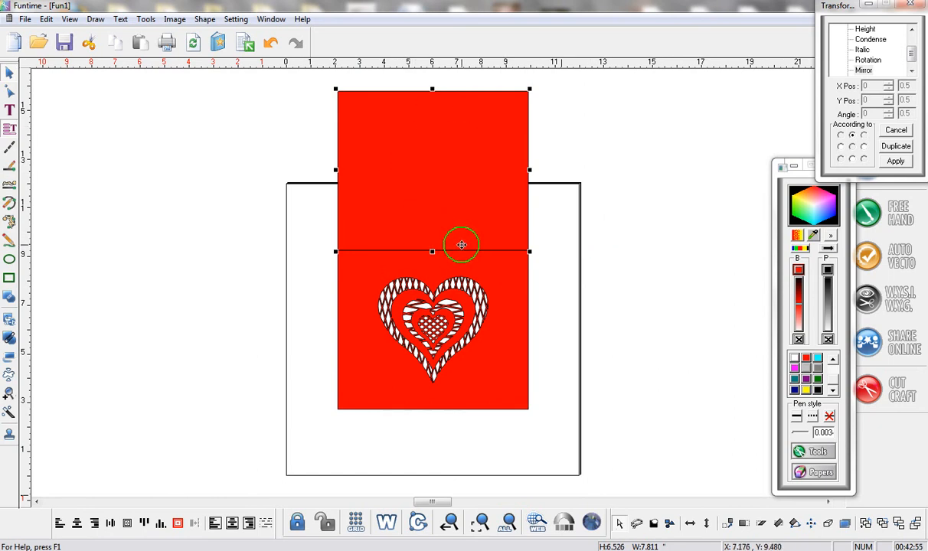
key("Down")
key("Down")
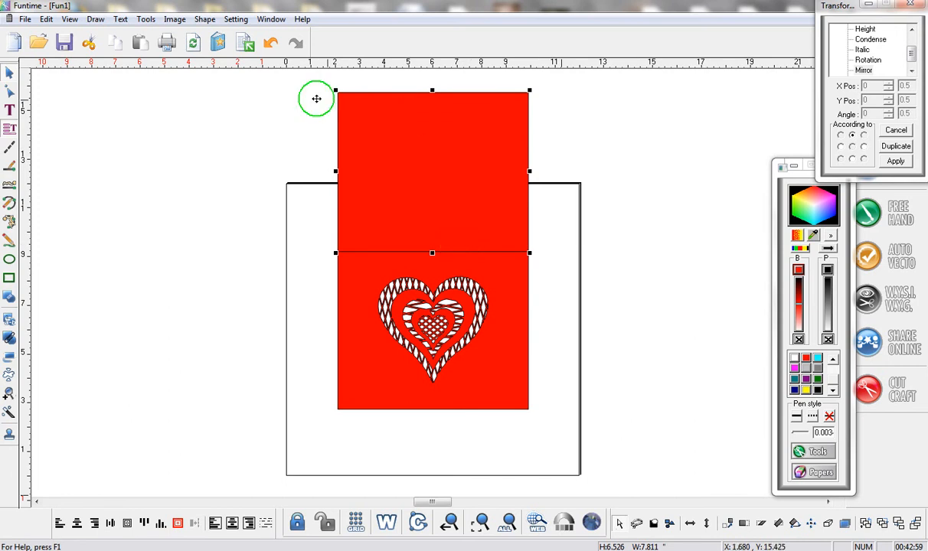
left_click_drag(308, 84, 565, 430)
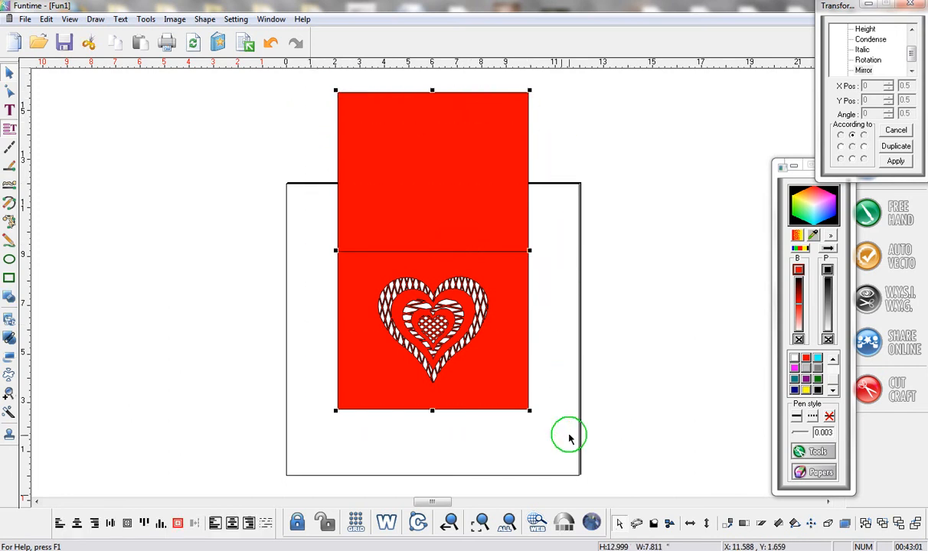
left_click(11, 298)
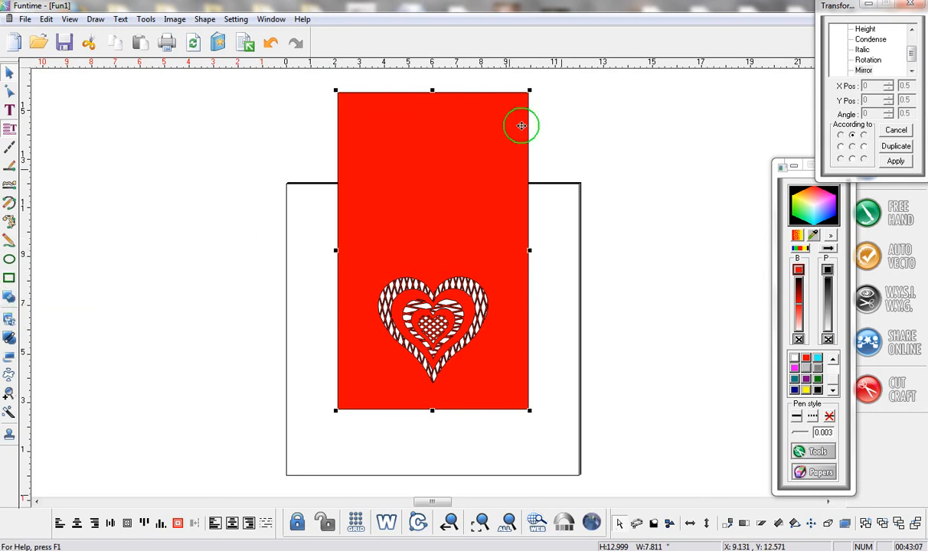
Step: Scale the whole card down proportionally to about 6.5 by 10.8 inches and centre it on the page
left_click_drag(529, 91, 496, 153)
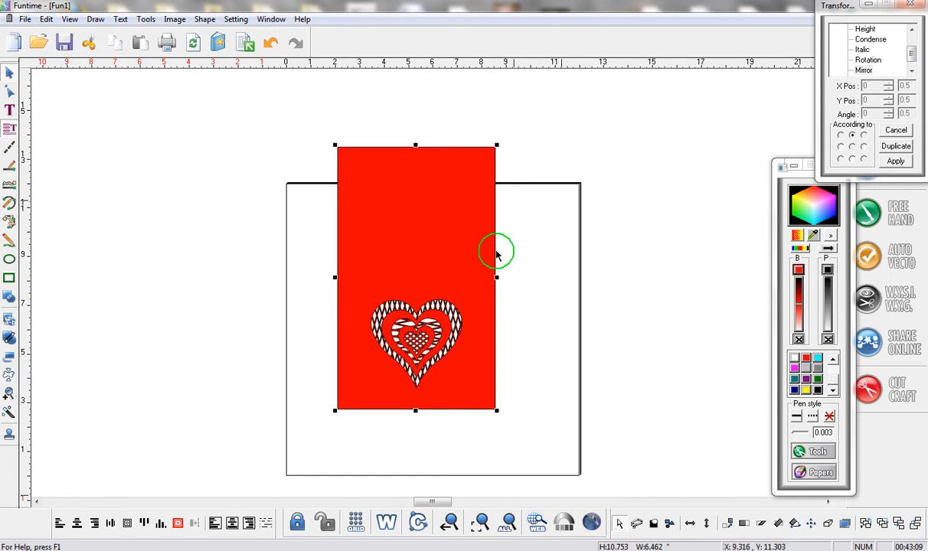
left_click(509, 523)
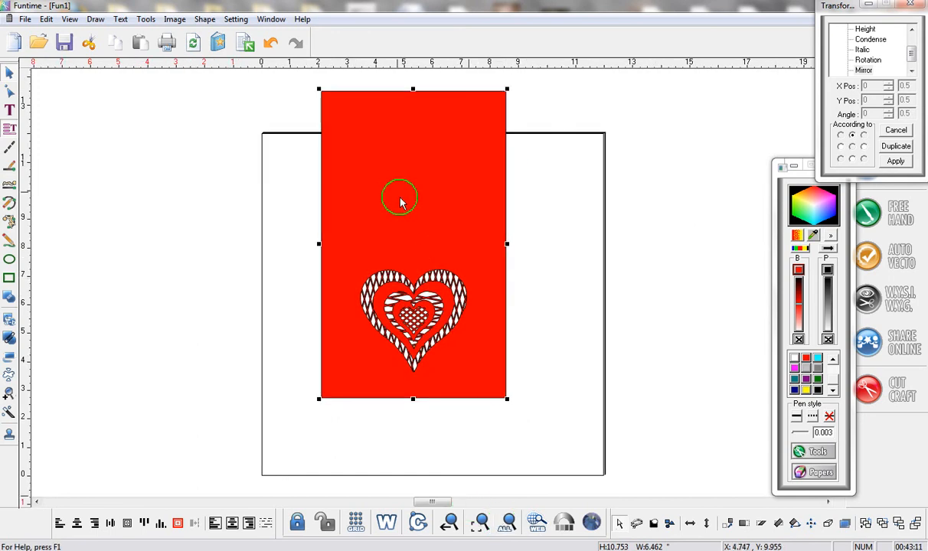
left_click_drag(398, 195, 408, 251)
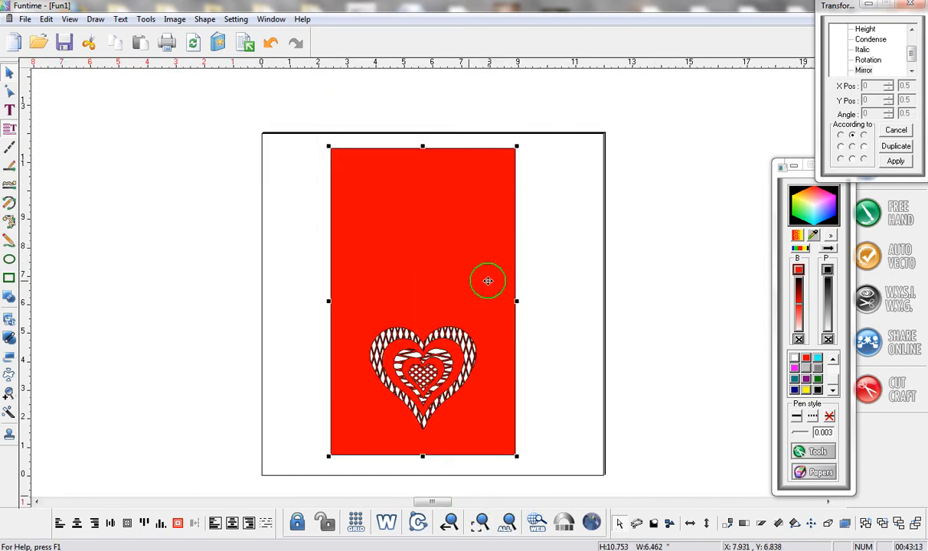
left_click(178, 522)
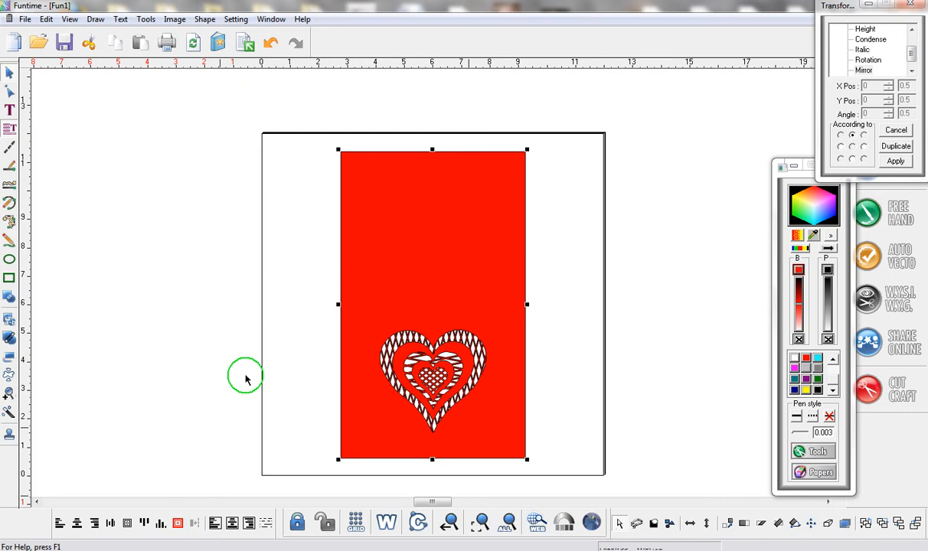
Step: Draw a horizontal dashed fold line about 7.6 inches long, centre it on the page across the card, and refresh the view
left_click(10, 149)
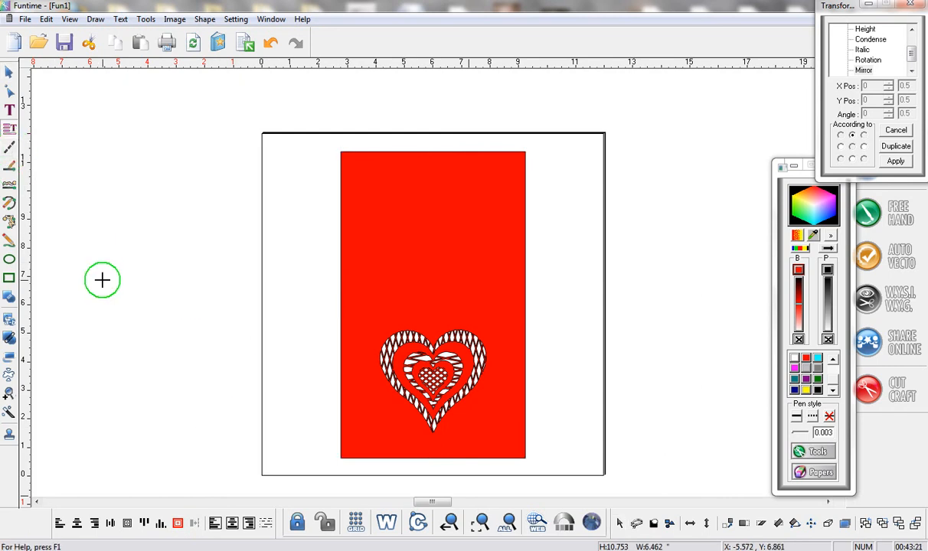
left_click_drag(104, 280, 321, 280)
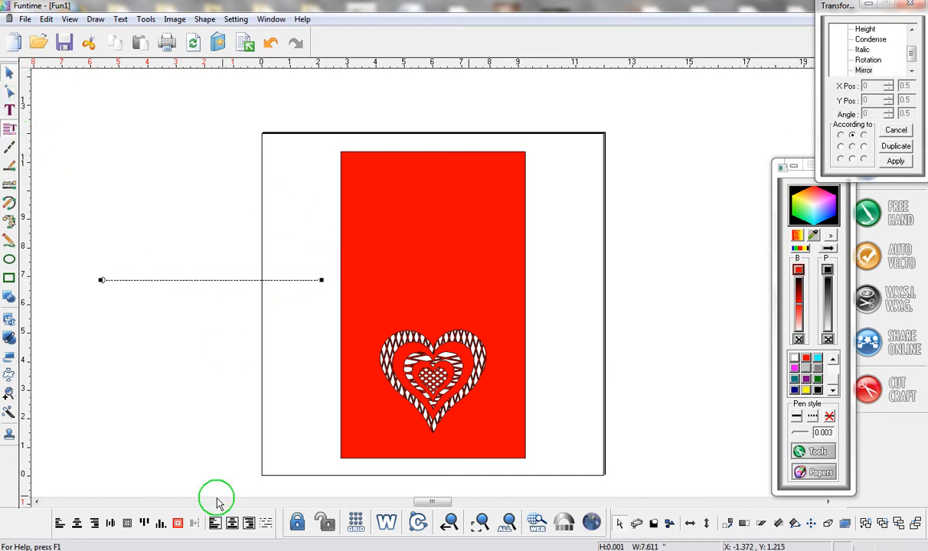
left_click(179, 527)
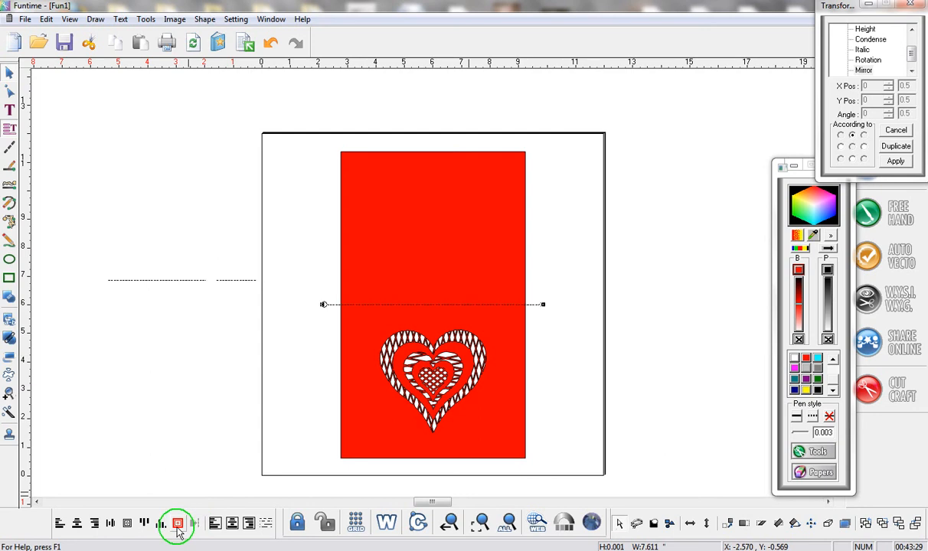
left_click(192, 44)
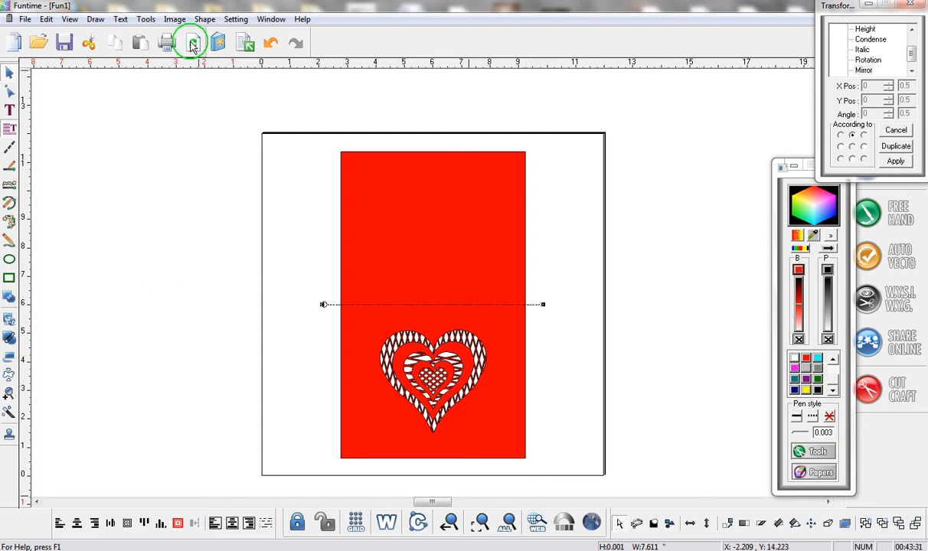